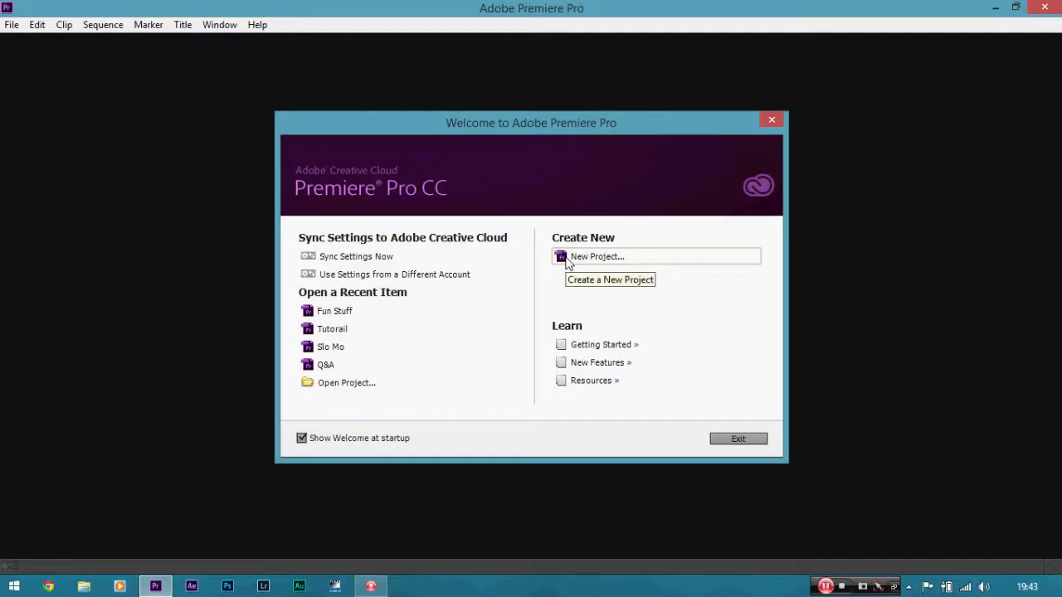
Create a new project named "Fuun Stuff" with the default location and settings.
left_click(566, 258)
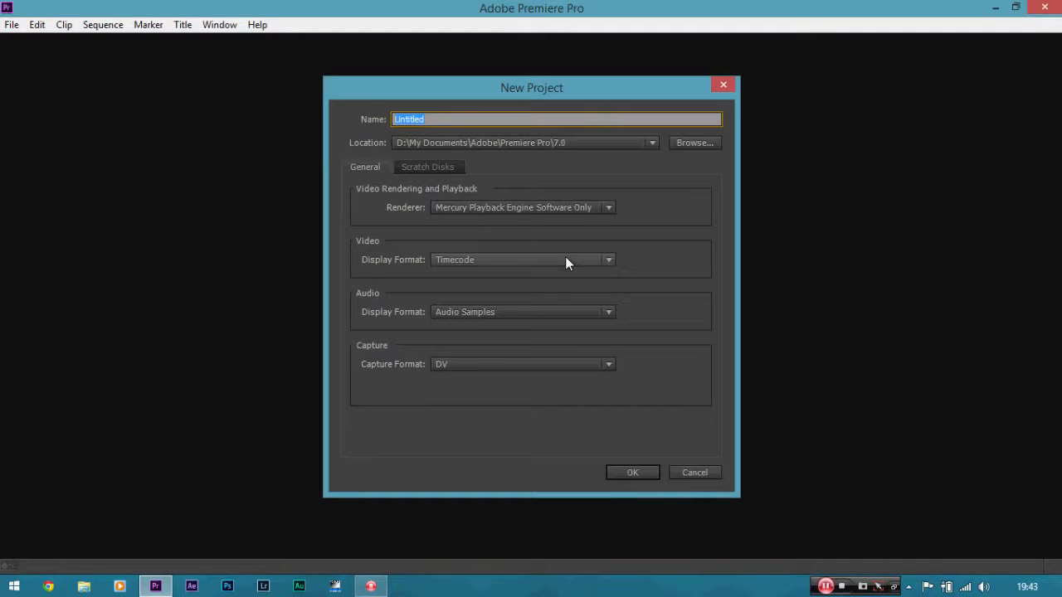
key("BackSpace")
type("Fuun Stuff")
left_click(632, 473)
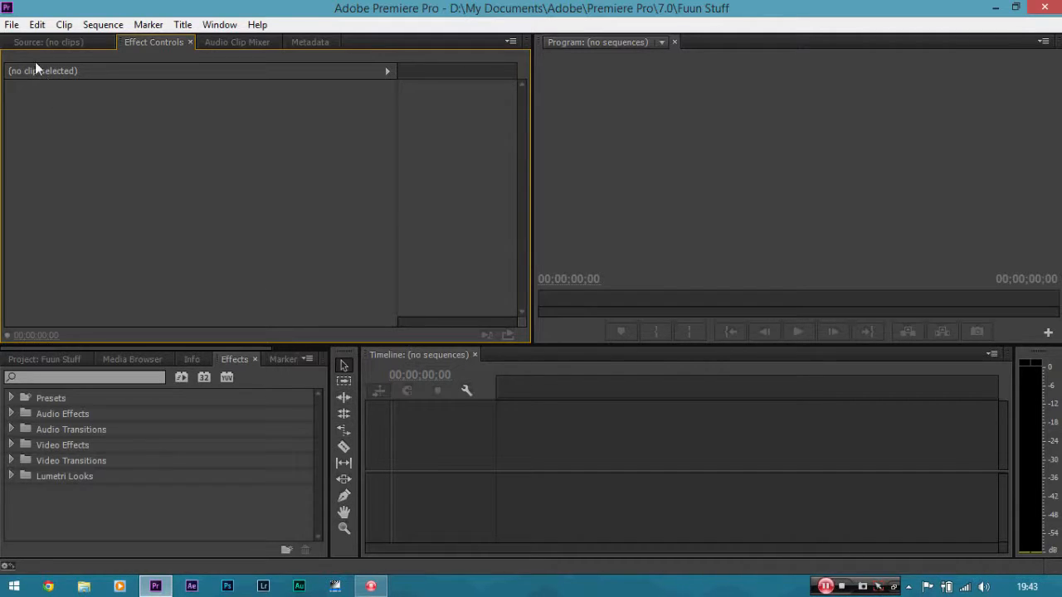
Start a new sequence and choose the Digital SLR preset DSLR 1080p24.
left_click(11, 24)
mouse_move(55, 44)
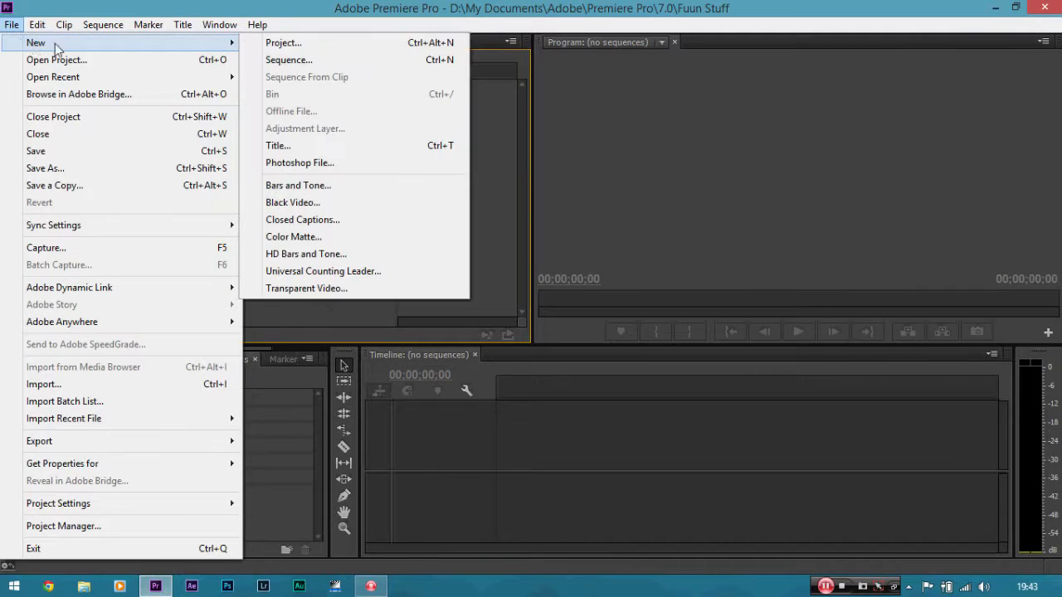
left_click(274, 60)
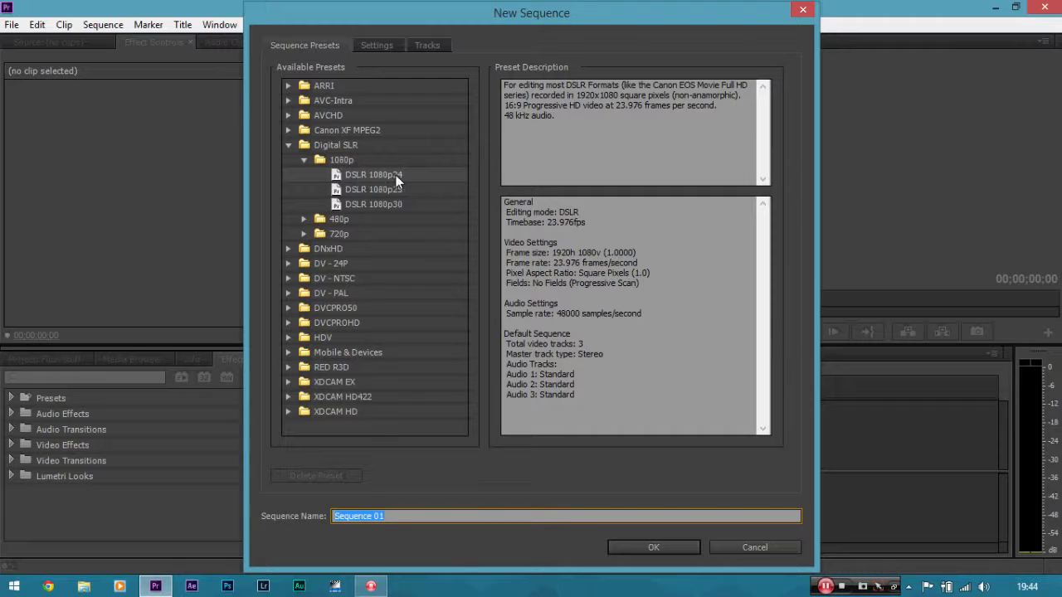
left_click(397, 175)
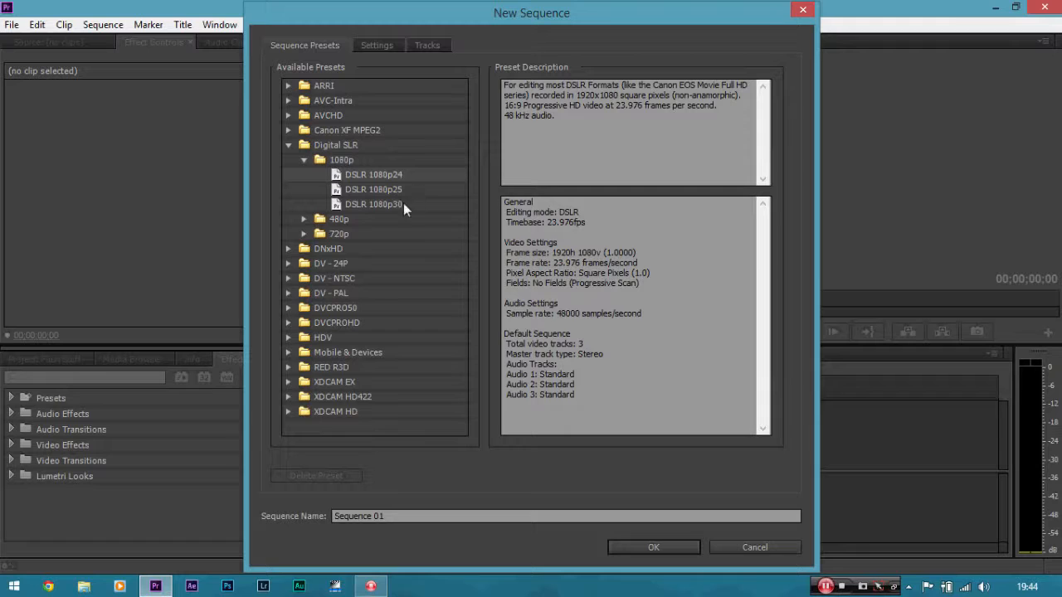
Examine the presets in the RED R3D folder, including its 5K group, and in the DV - NTSC folder.
left_click(289, 368)
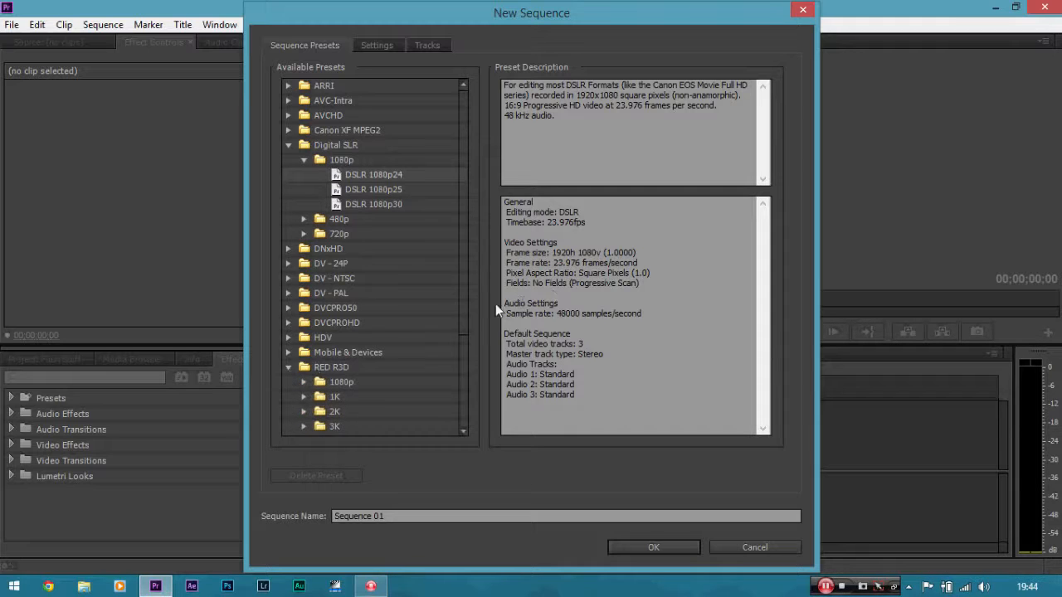
left_click_drag(463, 308, 397, 384)
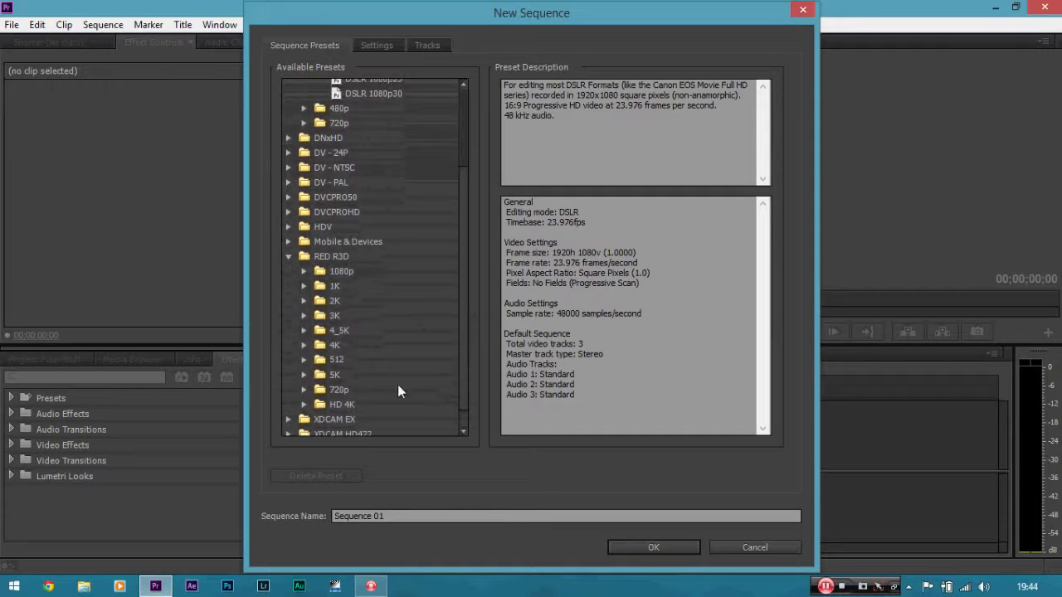
left_click(304, 376)
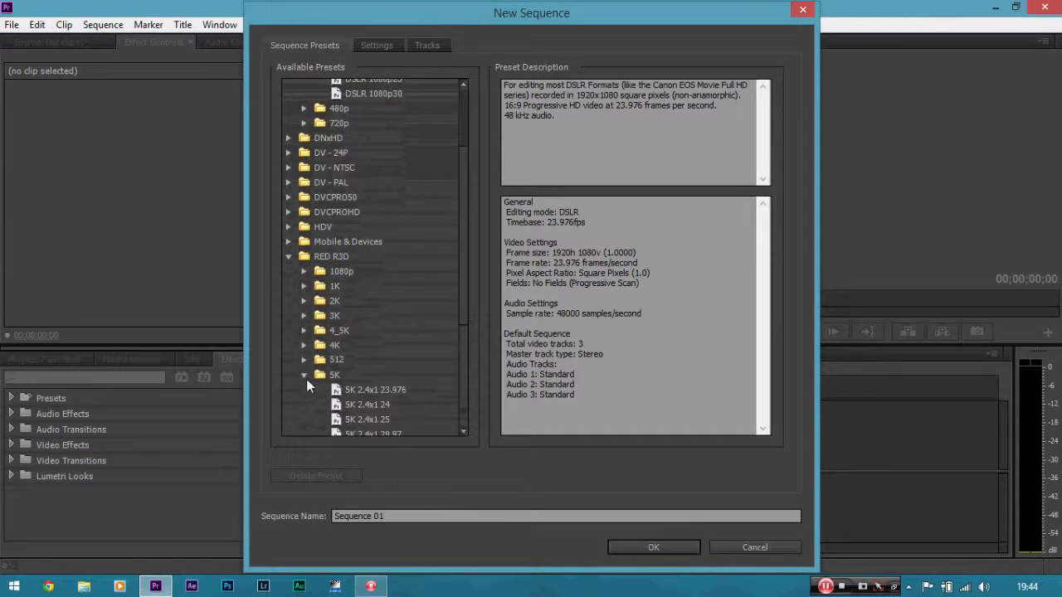
left_click(305, 376)
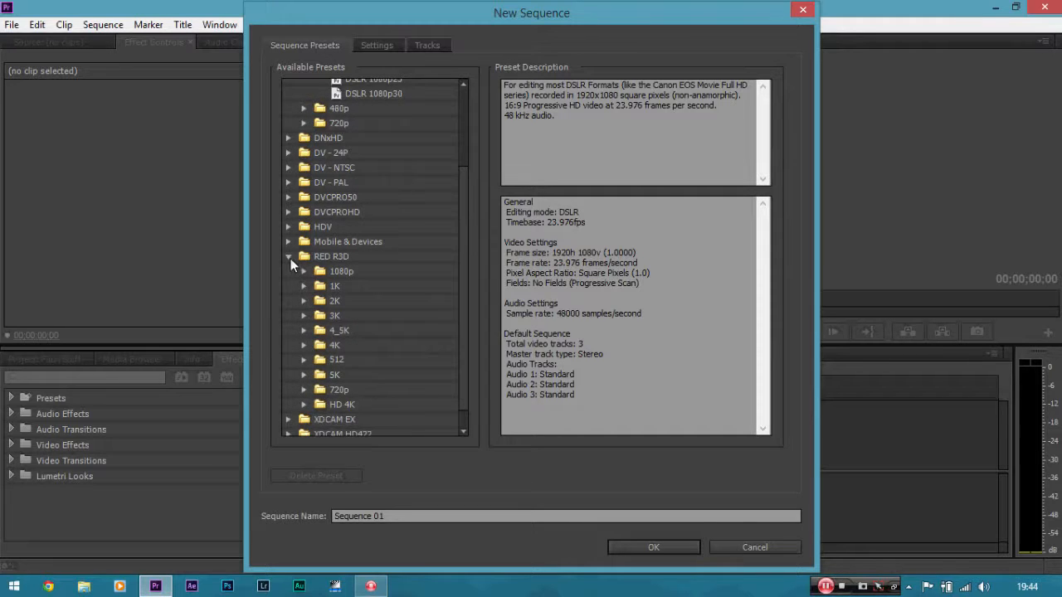
left_click(290, 258)
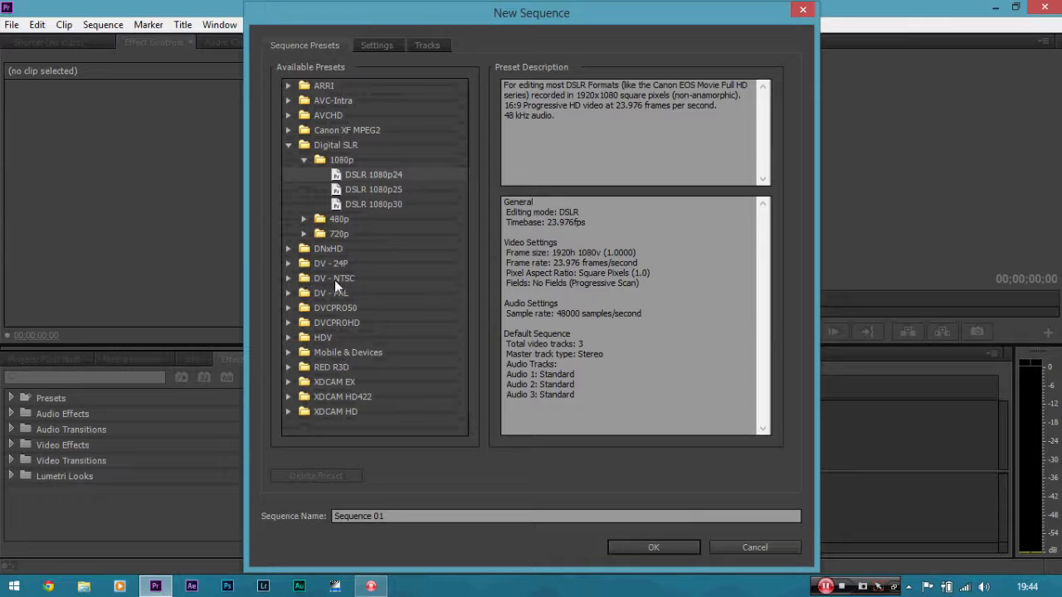
left_click(289, 280)
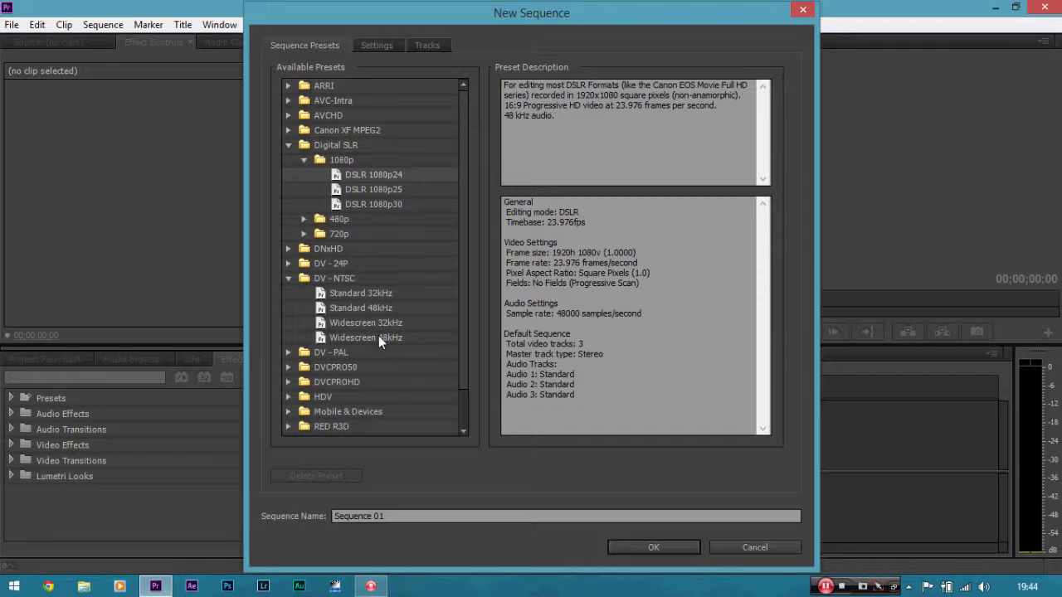
left_click(288, 278)
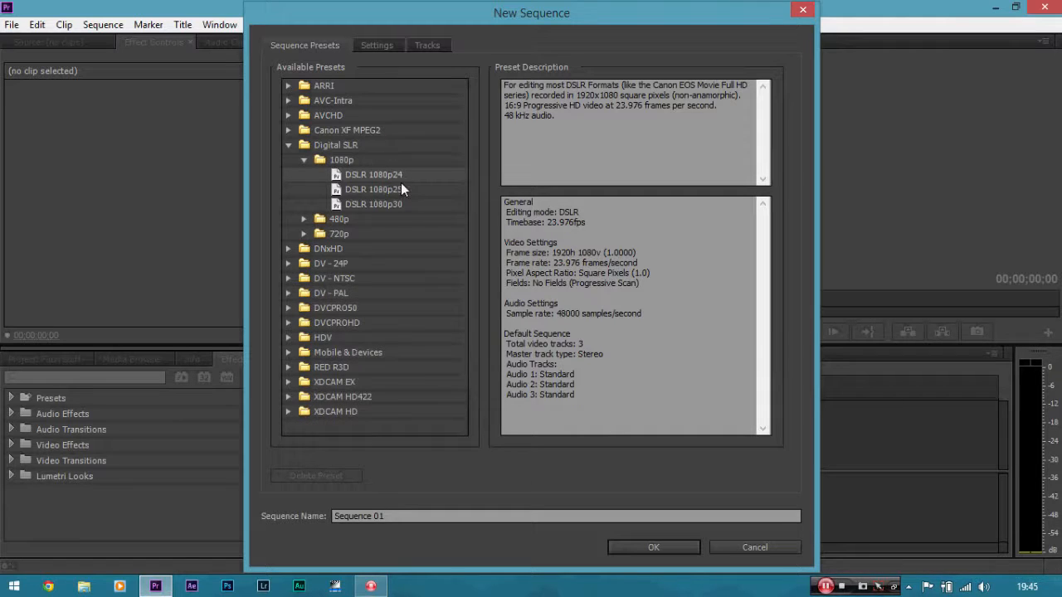
Review the frame size settings of the DSLR 1080p24 preset and create the sequence as Sequence 01.
left_click(377, 46)
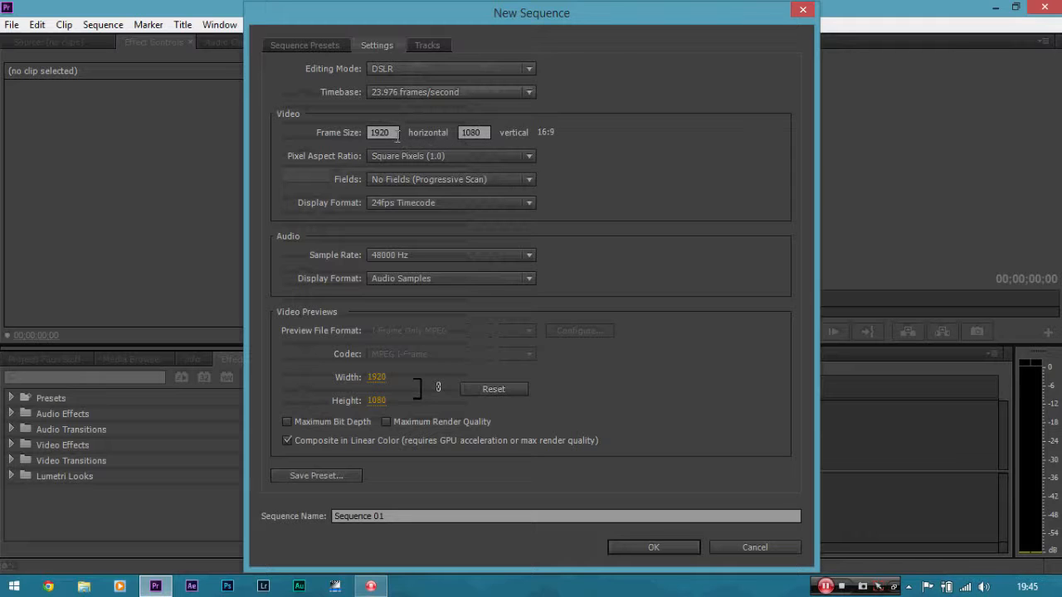
left_click(305, 44)
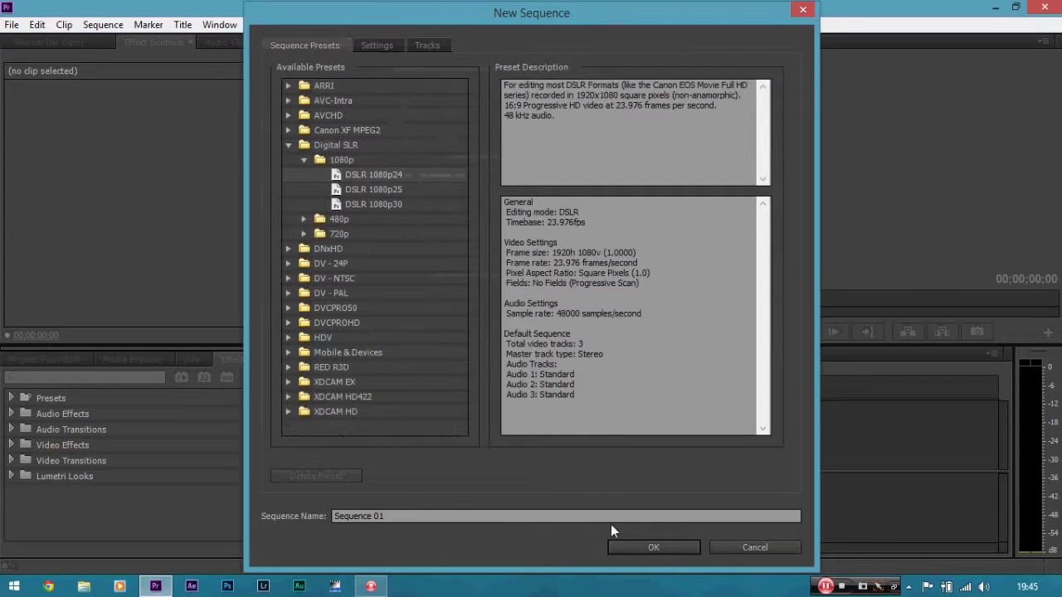
left_click(636, 548)
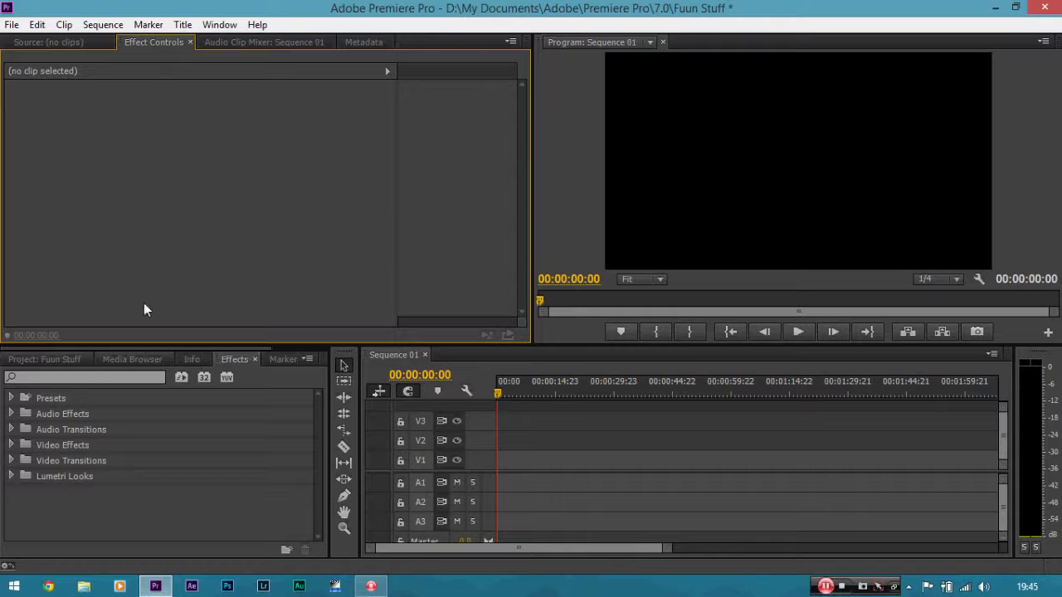
Import the video file _DSC5689 from the Desktop into the project.
left_click(56, 358)
right_click(214, 438)
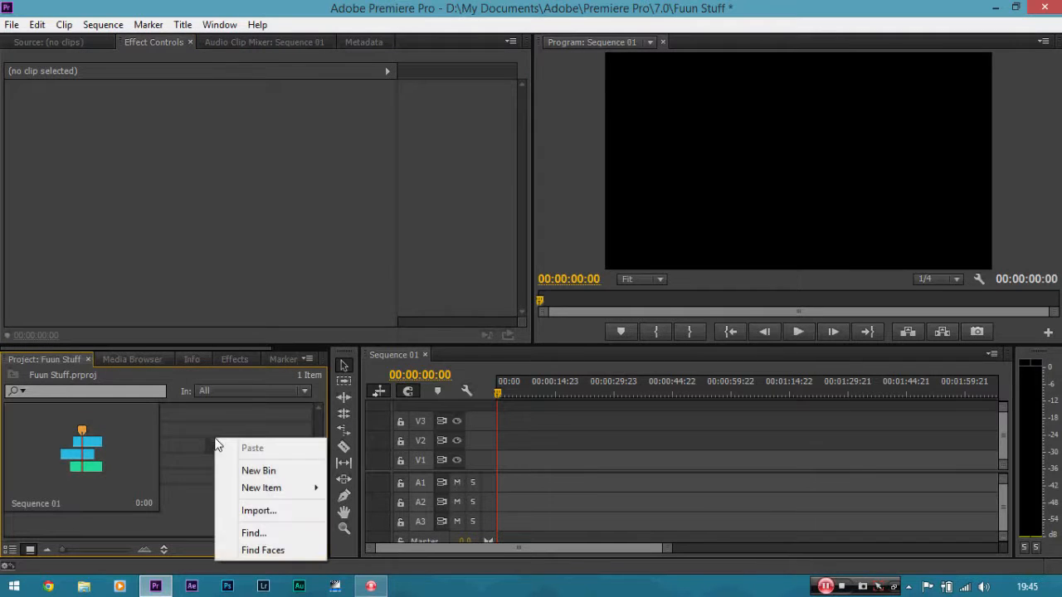
left_click(272, 511)
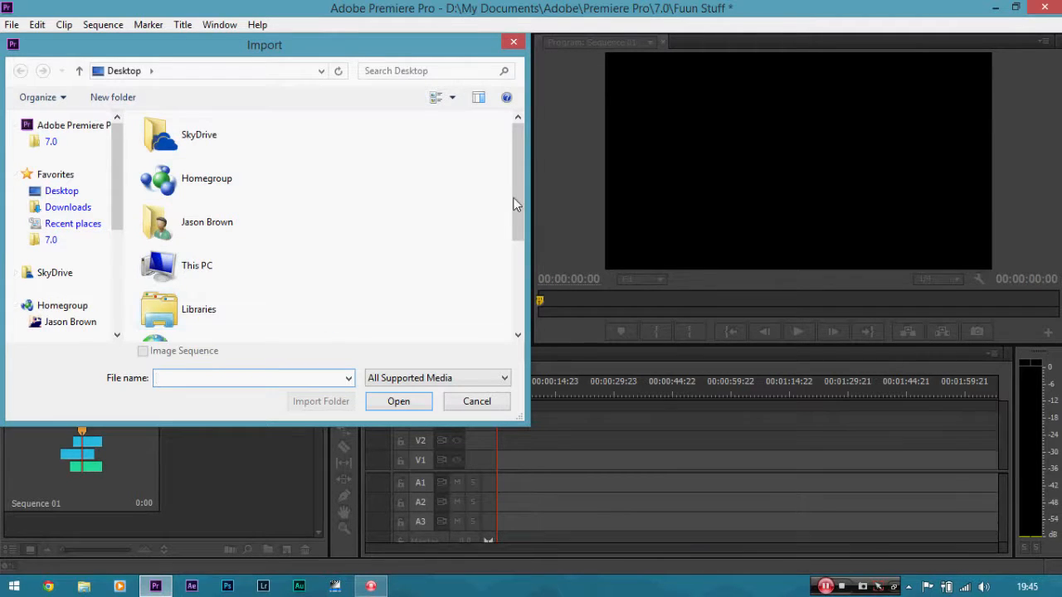
left_click_drag(517, 202, 509, 302)
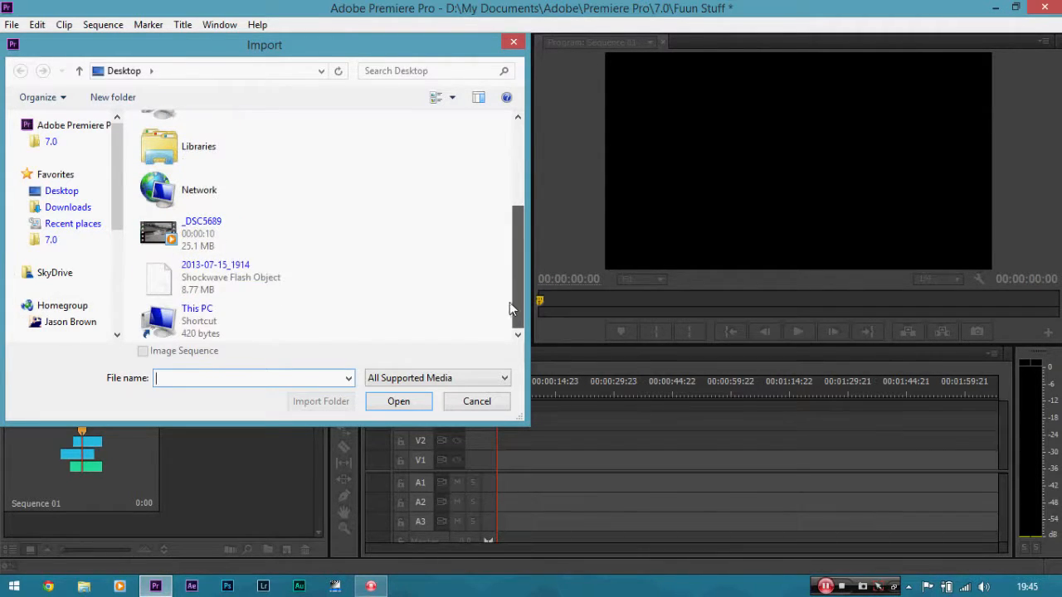
double_click(222, 237)
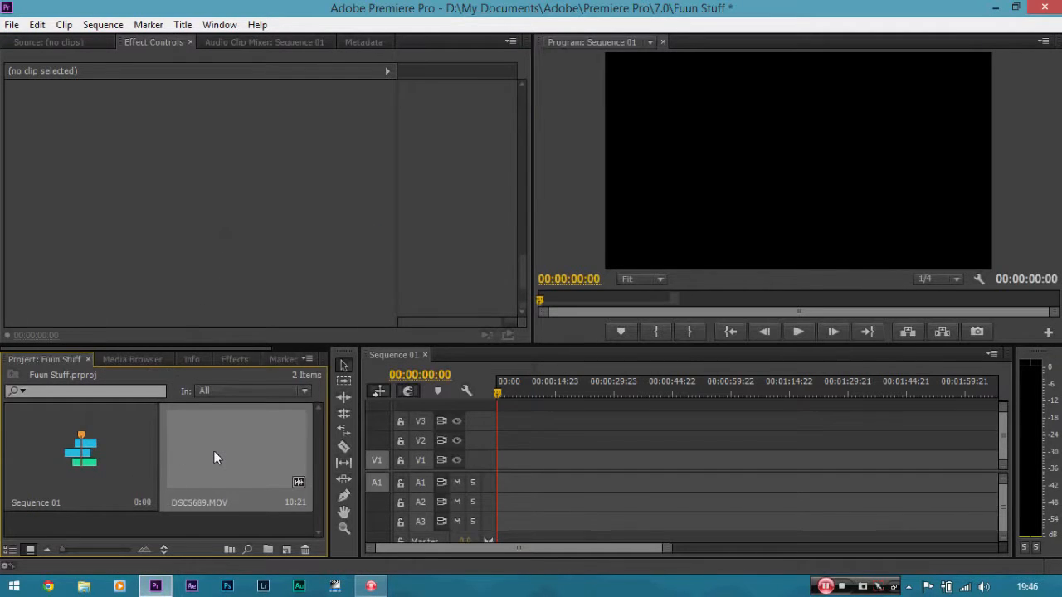
Place the _DSC5689.MOV clip at the start of video track V1 and select it in the timeline.
left_click_drag(214, 457, 521, 465)
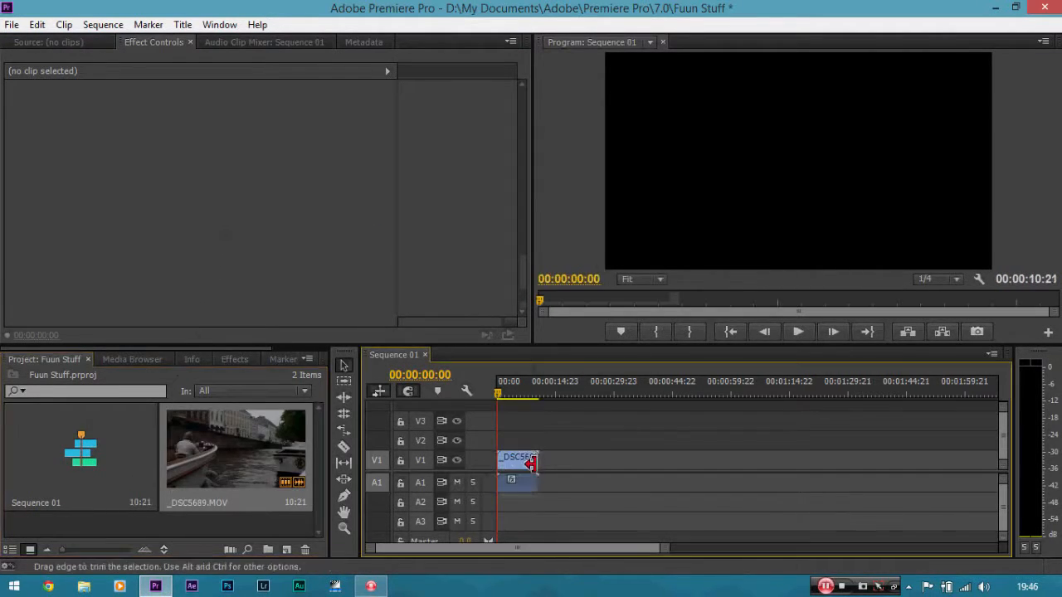
left_click(522, 465)
key("=")
key("=")
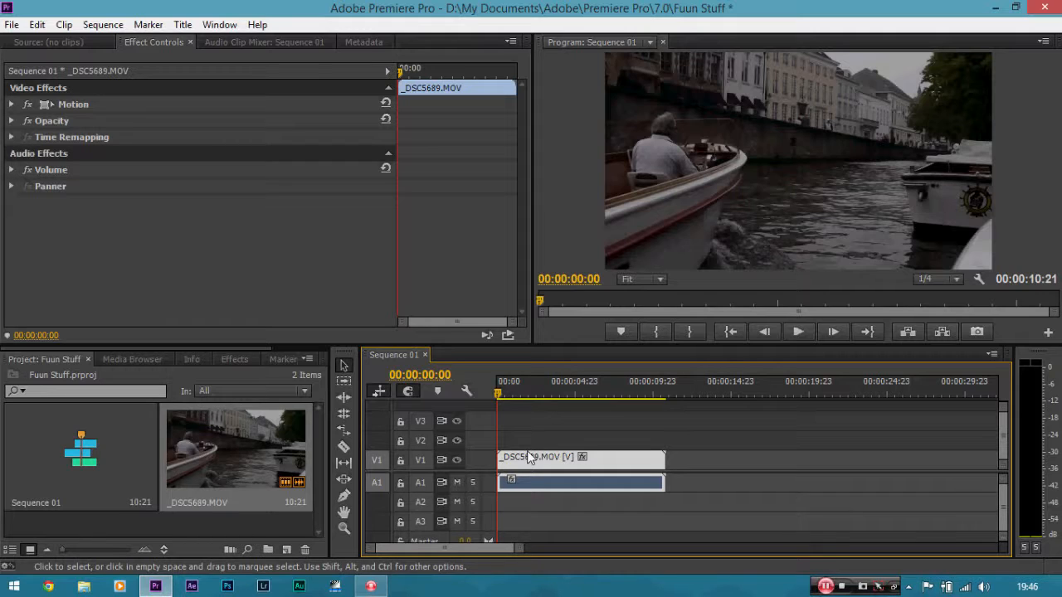
key("minus")
key("minus")
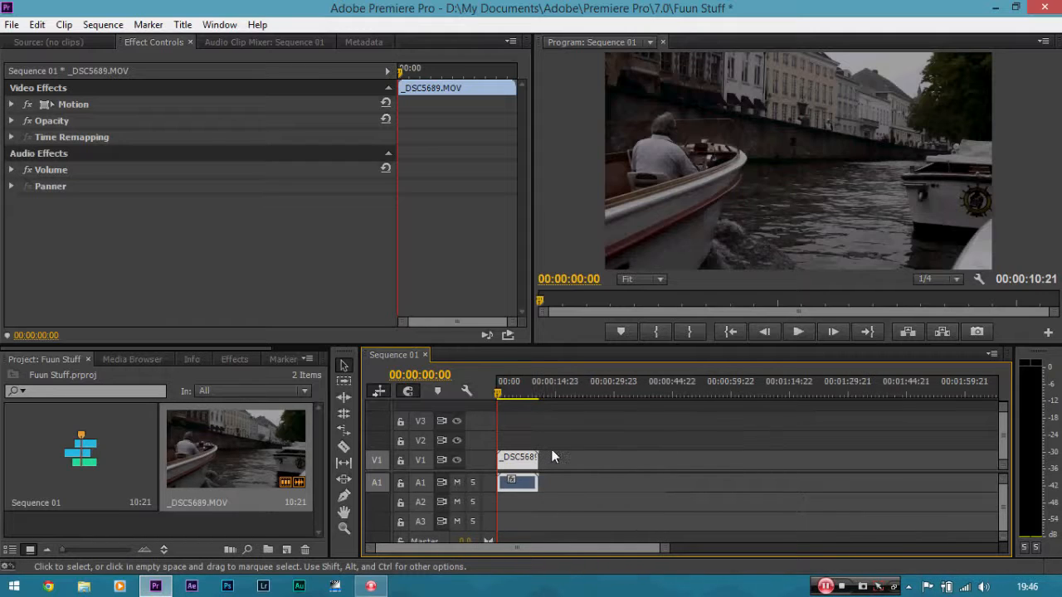
key("equal")
key("equal")
key("equal")
key("equal")
key("equal")
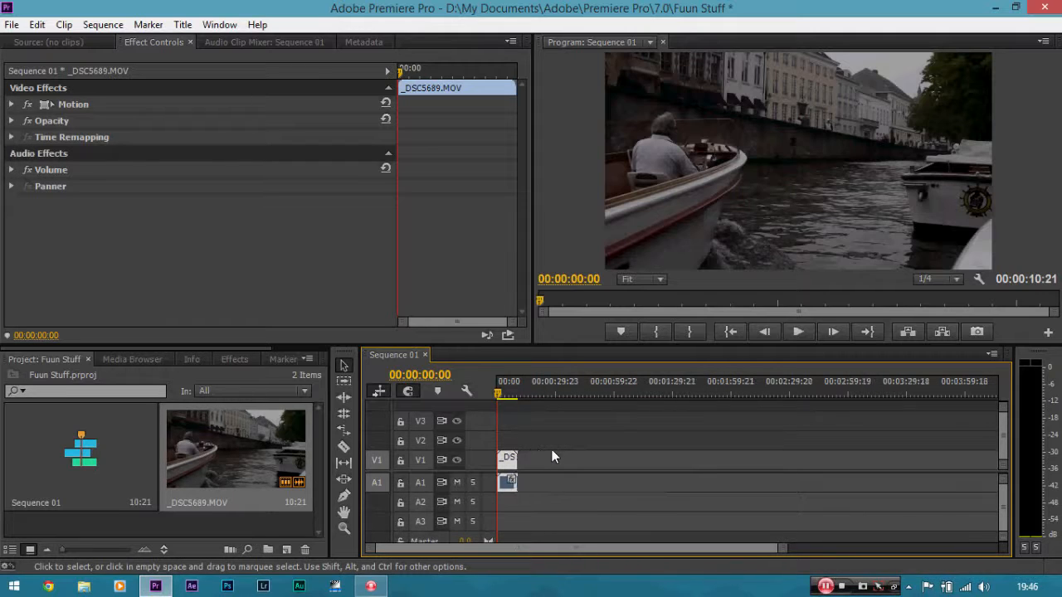
key("minus")
key("minus")
key("minus")
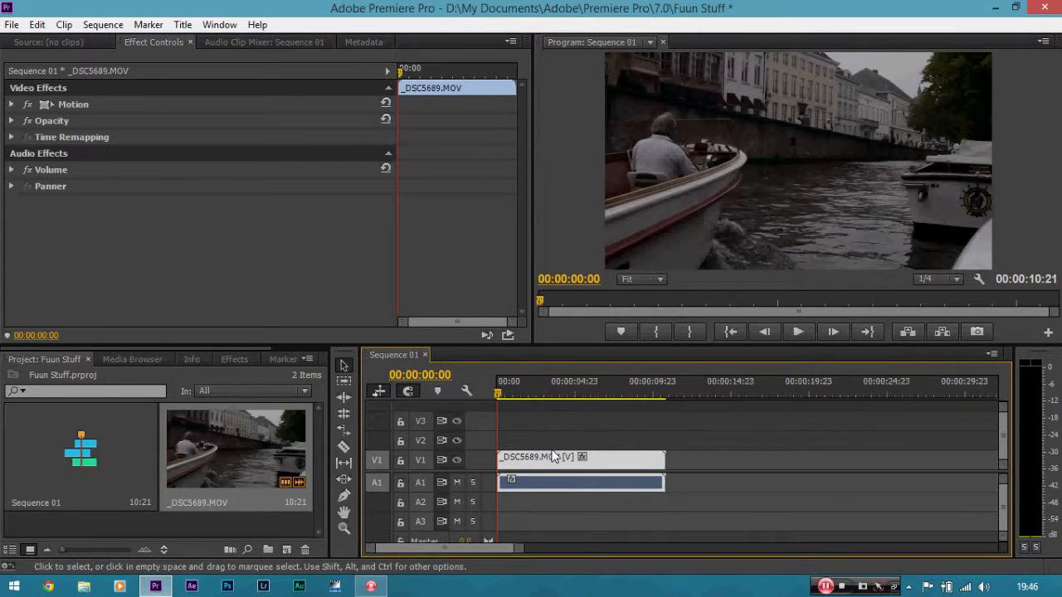
key("equal")
key("equal")
key("minus")
key("equal")
key("minus")
key("minus")
key("equal")
key("equal")
key("equal")
key("minus")
key("minus")
key("minus")
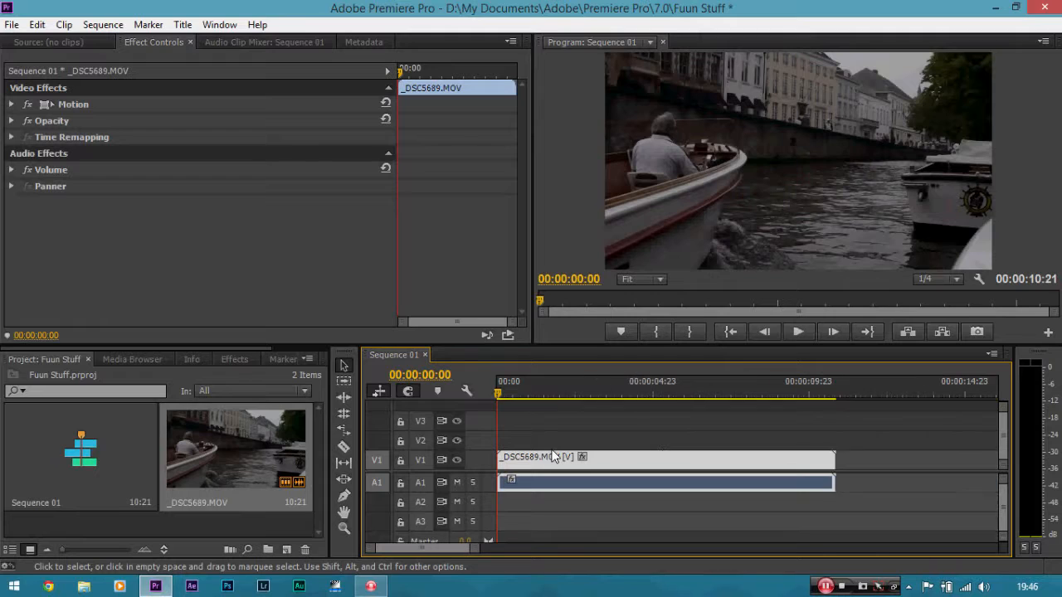
key("equal")
key("equal")
left_click_drag(490, 546, 617, 540)
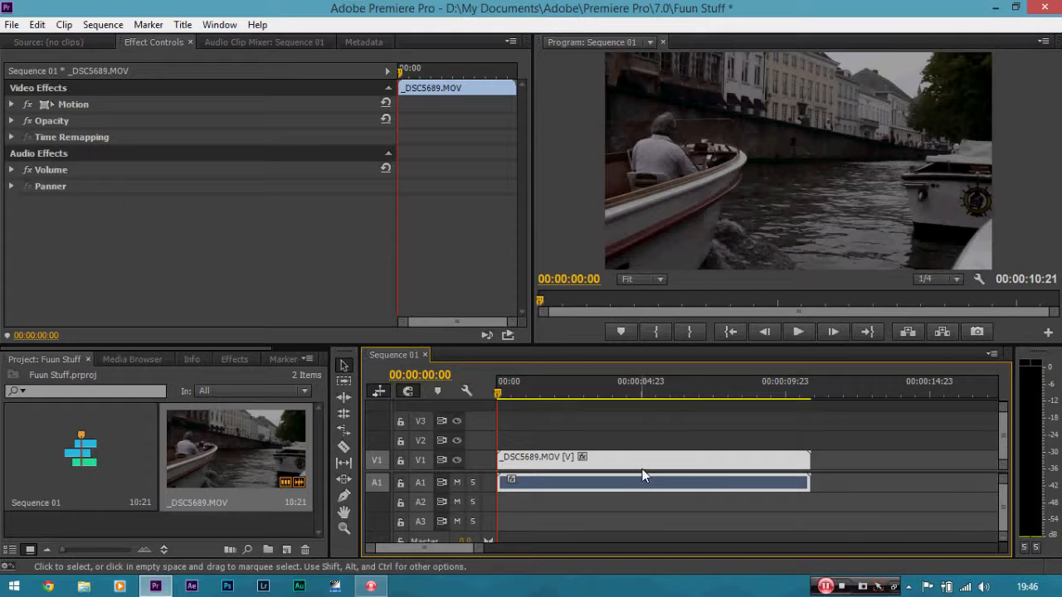
Preview the opening of the clip in the timeline and return the playhead to the start.
key("space")
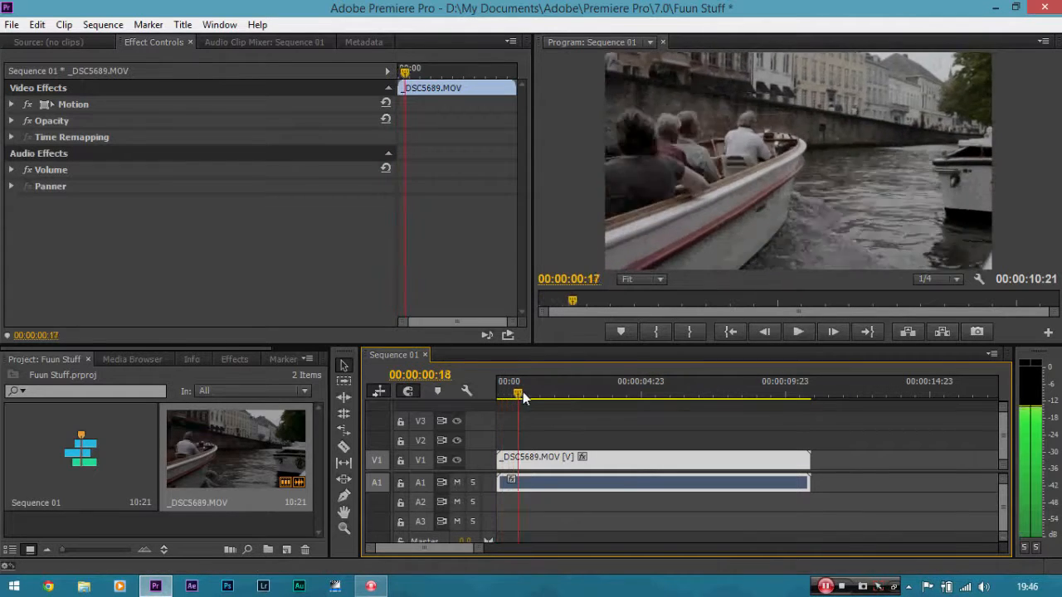
key("Home")
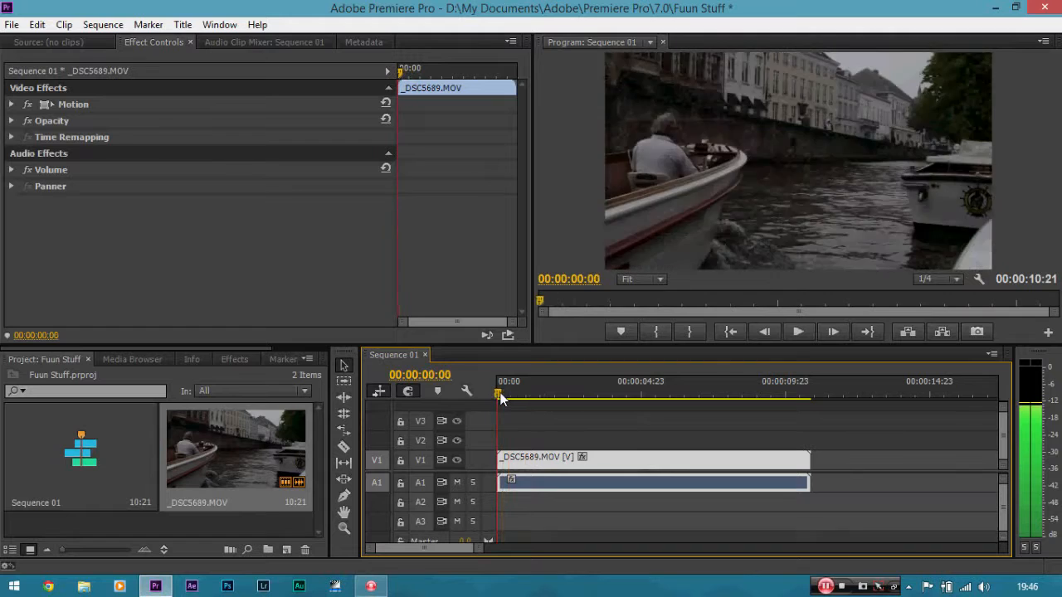
left_click_drag(524, 401, 473, 394)
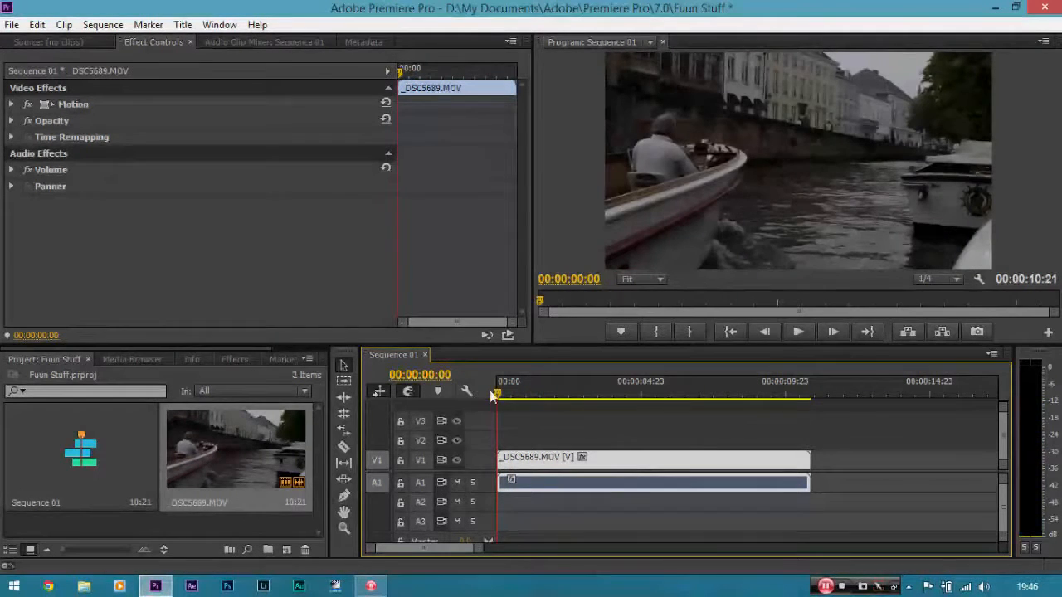
Check the playback resolution choices for the sequence preview and select 1/4.
left_click(950, 280)
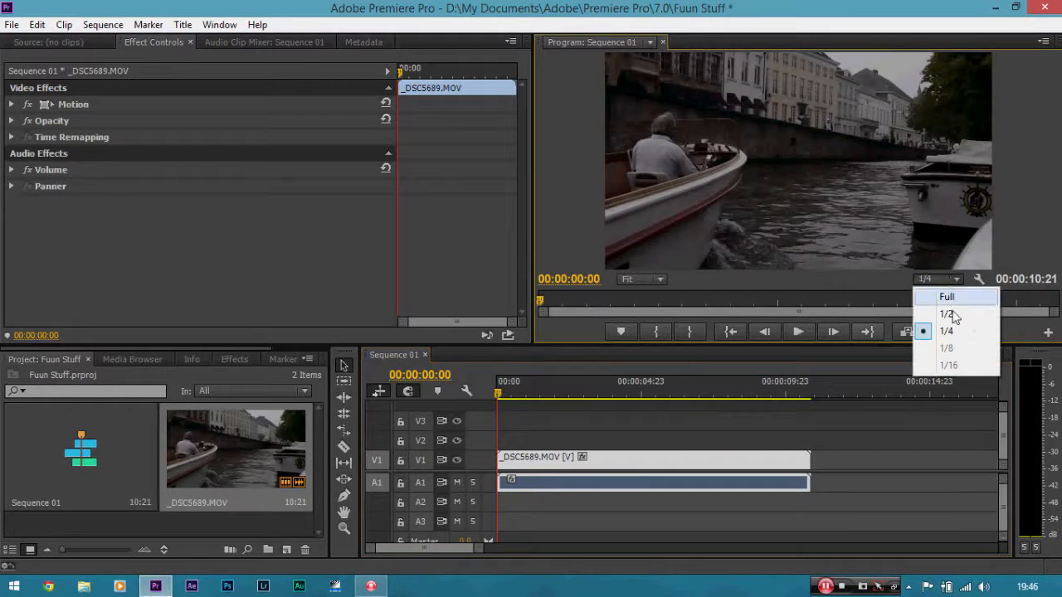
left_click(954, 336)
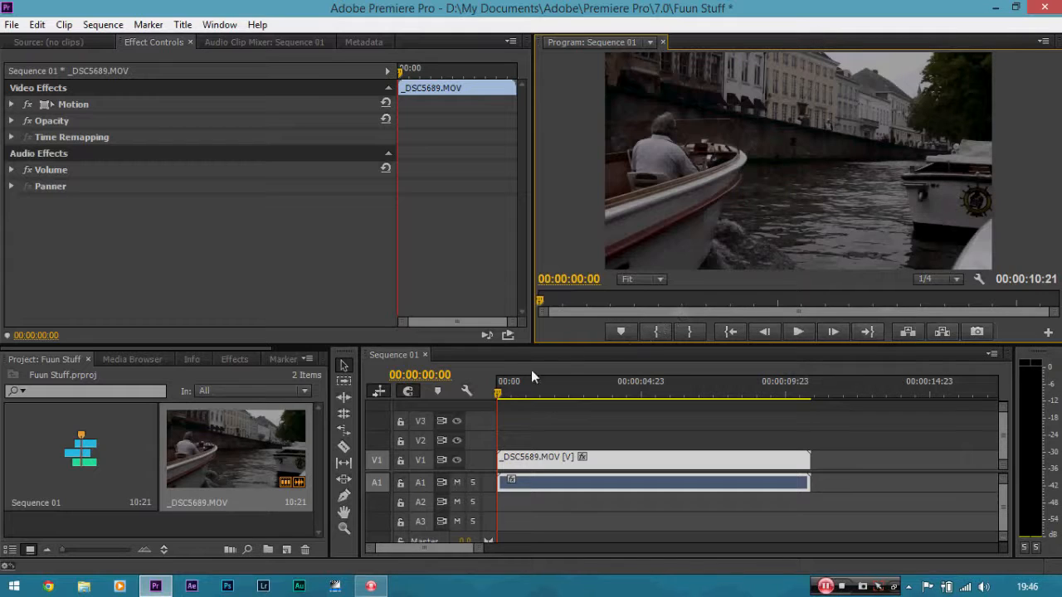
left_click(934, 280)
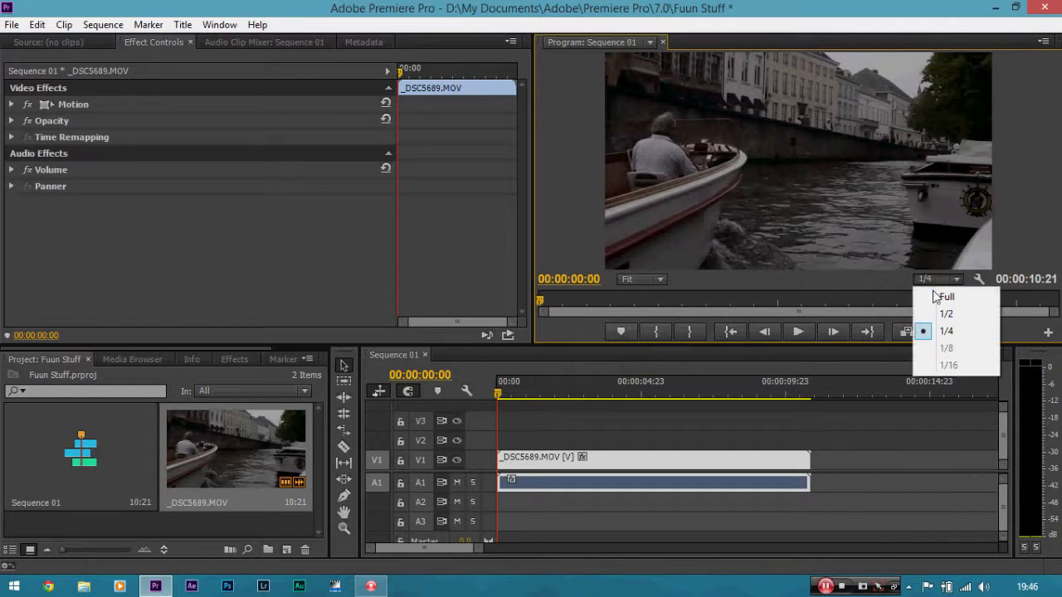
left_click(931, 331)
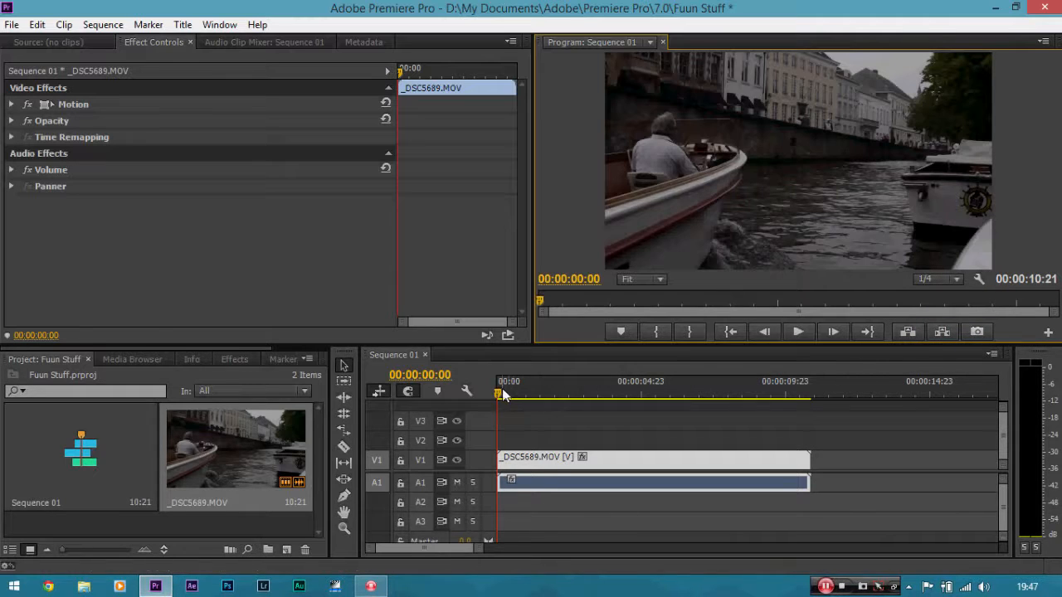
Trim the start of the _DSC5689.MOV clip to the playhead at 00:00:02:13.
left_click_drag(502, 390, 573, 396)
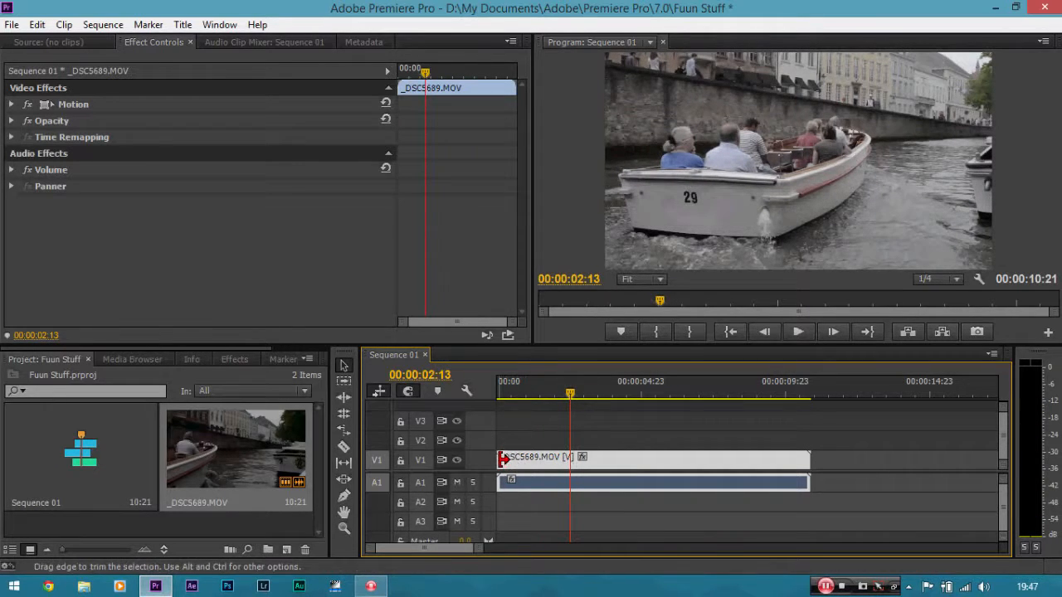
left_click_drag(503, 459, 584, 457)
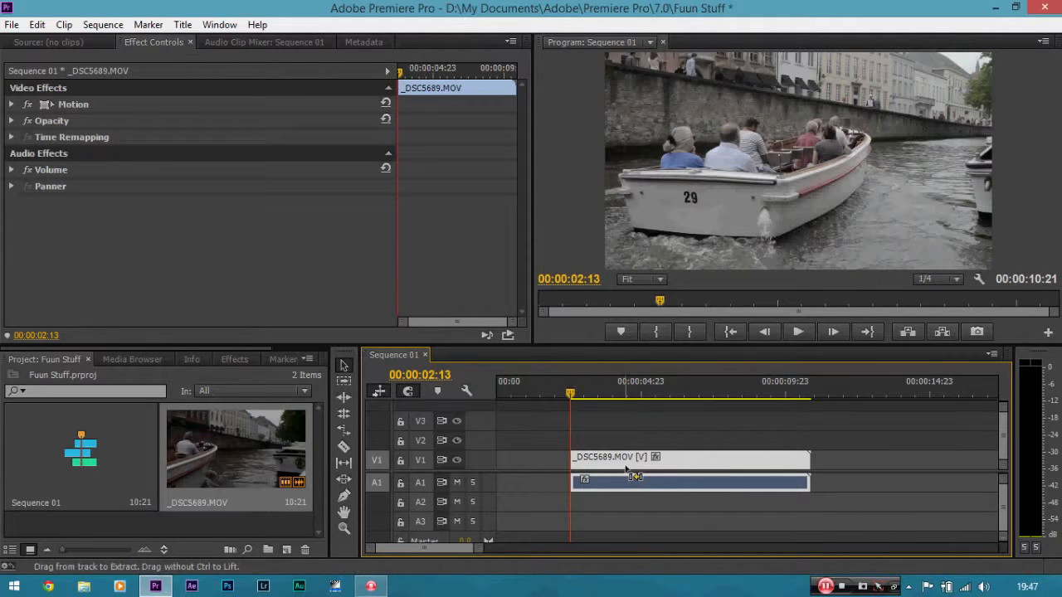
Undo the last trim of the clip's start and split _DSC5689.MOV at 00:00:02:13 with the Razor tool.
key("ctrl+z")
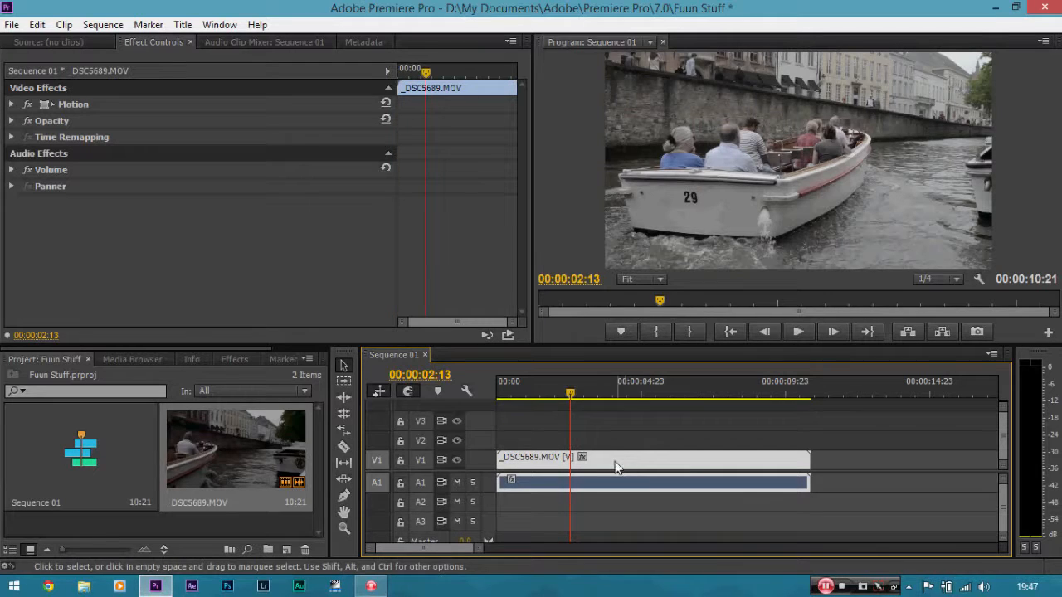
key("c")
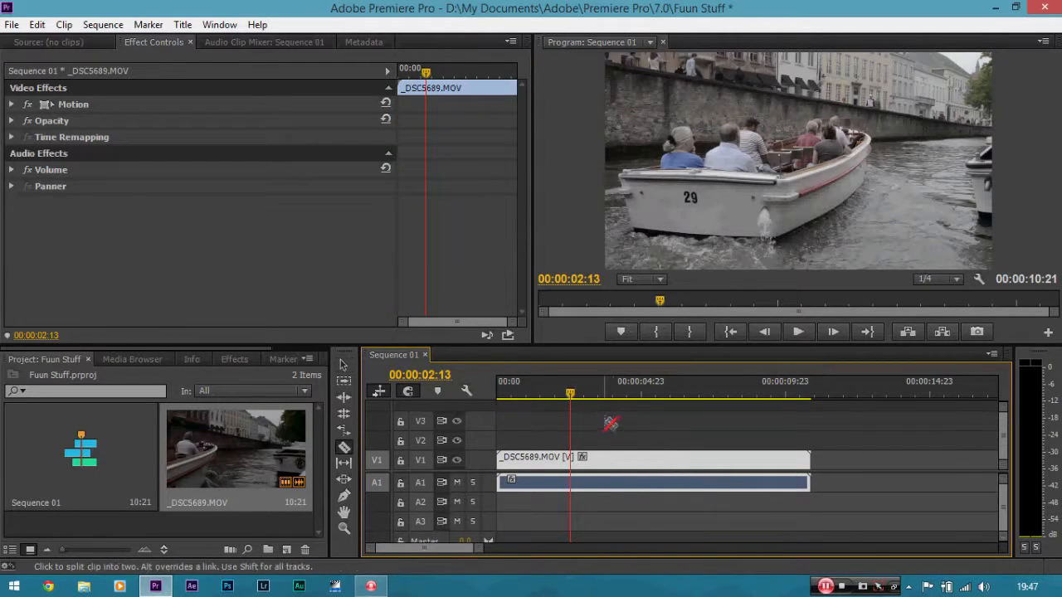
left_click(572, 462)
key("v")
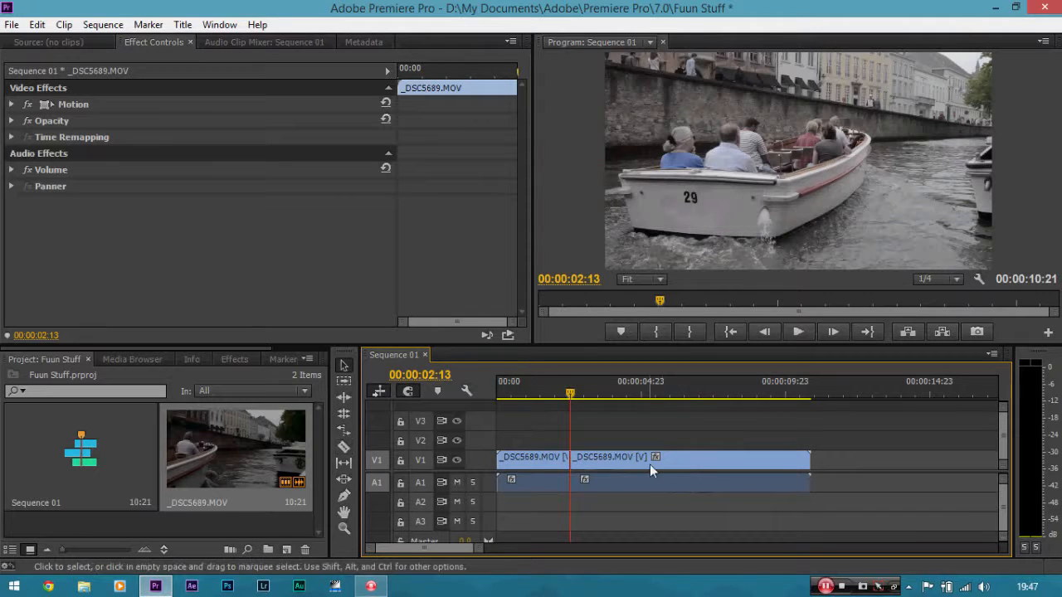
Delete the first part of the split clip and move the remaining part to the start of the V1 track.
left_click_drag(577, 396, 596, 398)
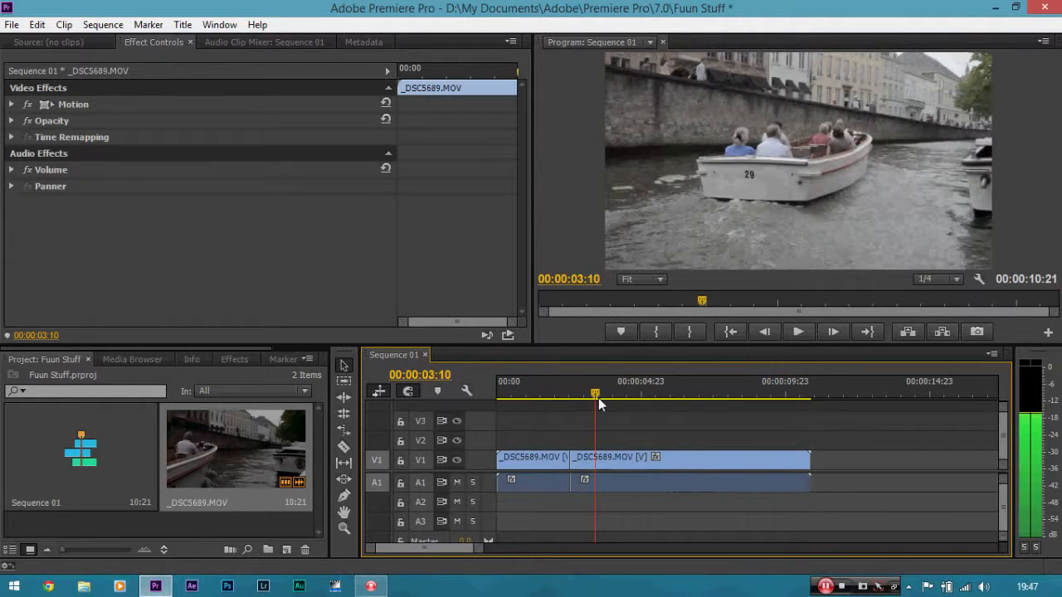
left_click(544, 458)
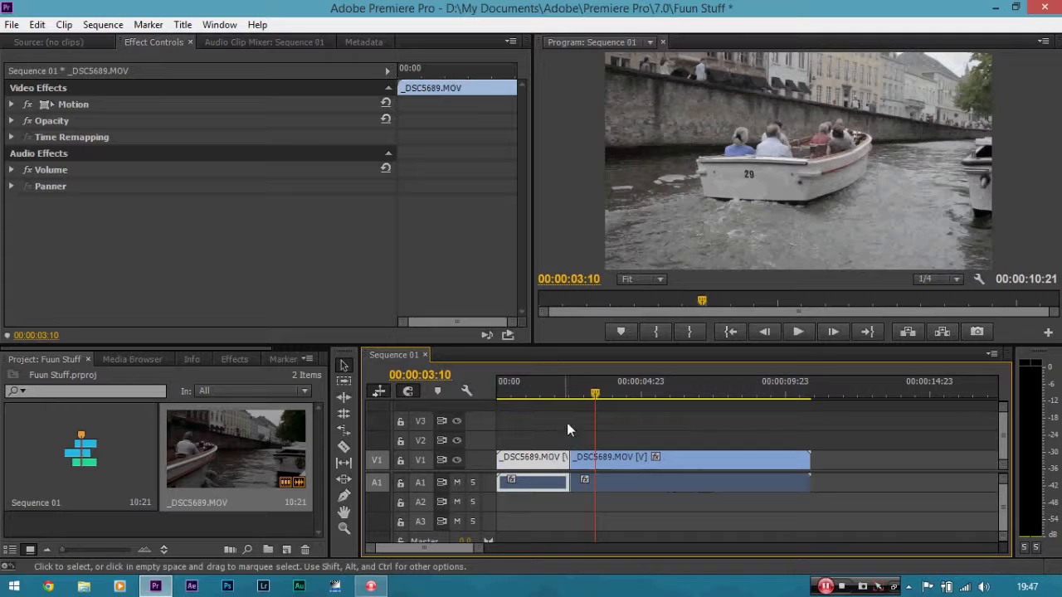
key("Delete")
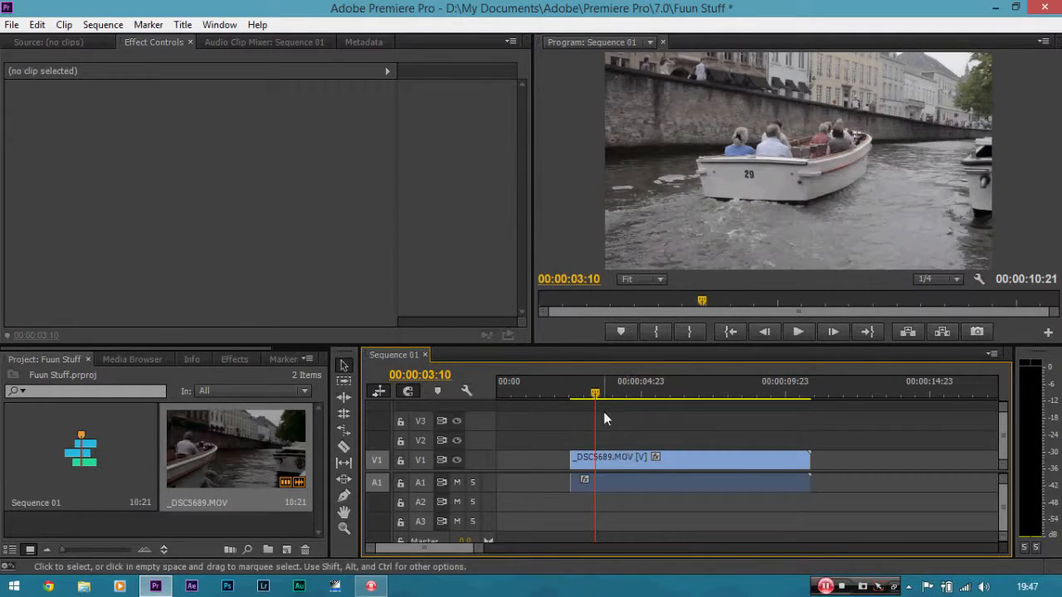
mouse_move(594, 392)
left_mouse_down()
mouse_move(522, 387)
mouse_move(599, 389)
left_mouse_up()
left_click_drag(641, 460, 563, 462)
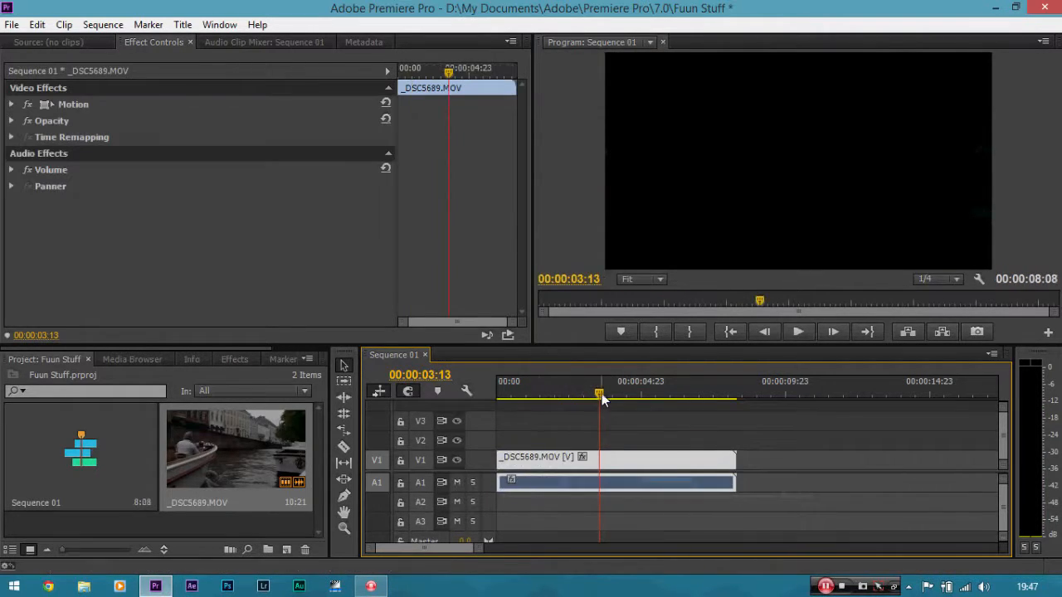
Trim the end of the _DSC5689.MOV clip to about 00:00:06:06 and return the playhead to the start.
left_click_drag(601, 393, 678, 406)
left_click_drag(738, 459, 678, 459)
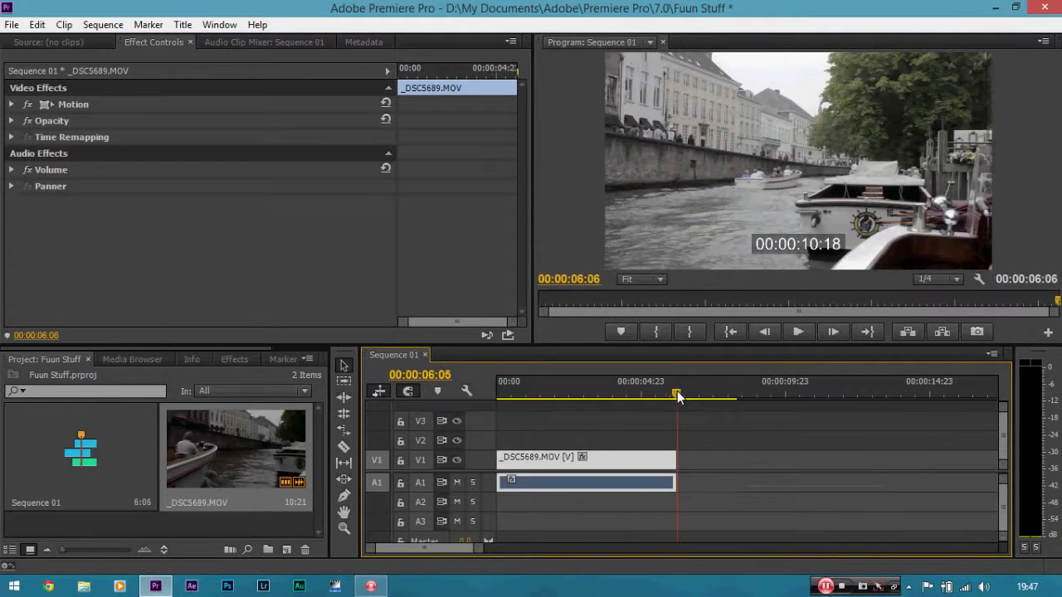
left_click_drag(678, 396, 505, 390)
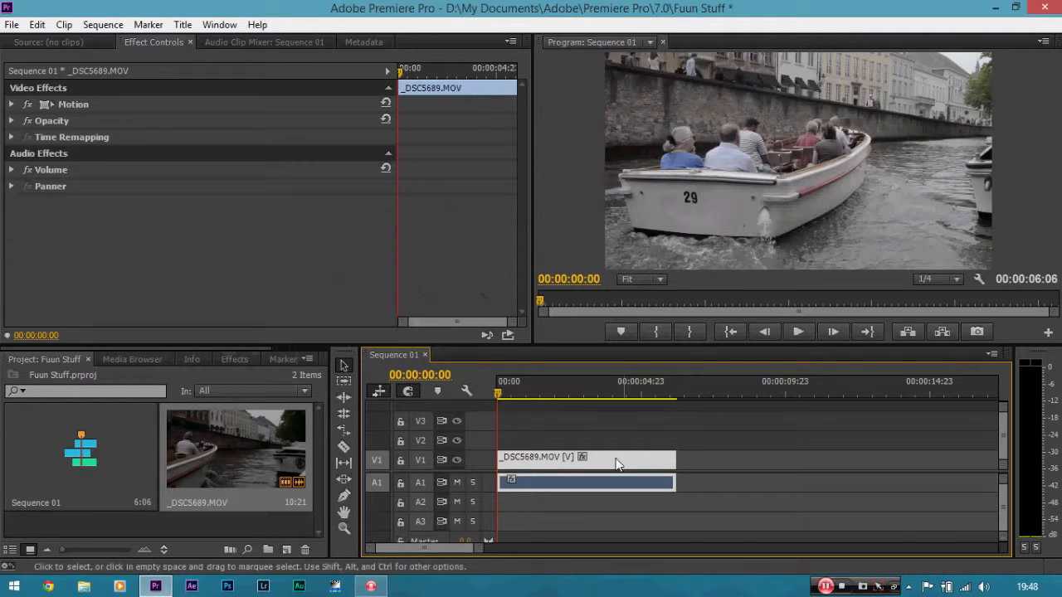
Apply the Colorista II video effect from the Magic Bullet Colorista group to the _DSC5689.MOV clip.
left_click(229, 360)
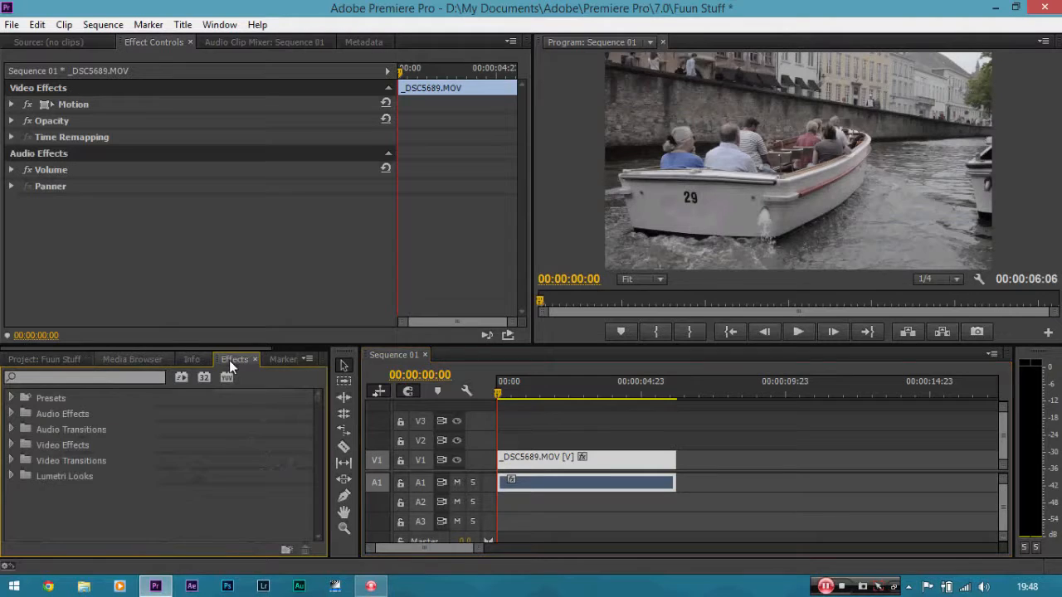
left_click(10, 444)
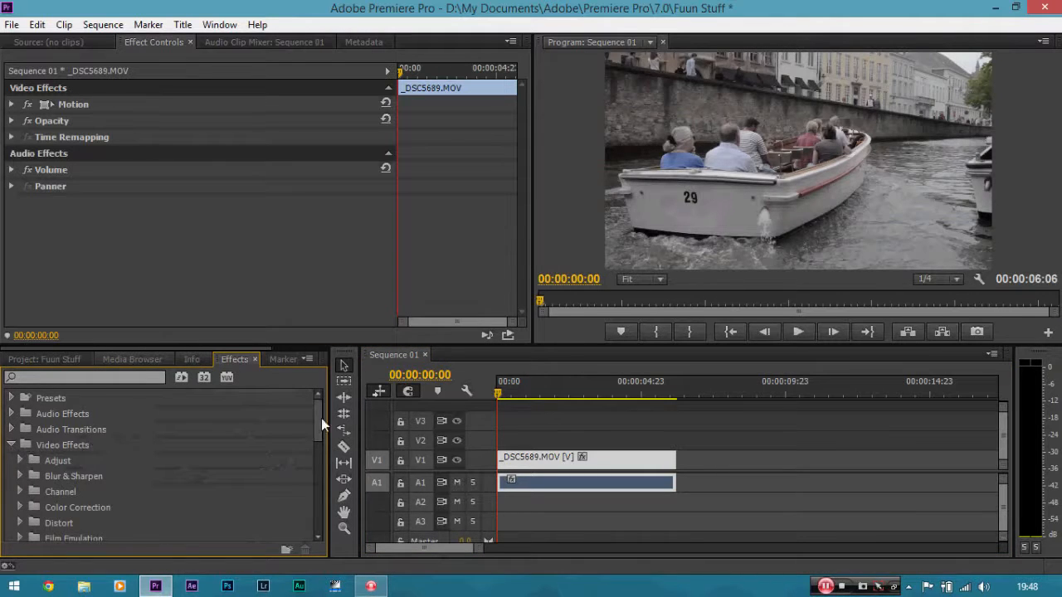
scroll(321, 418, "down", 5)
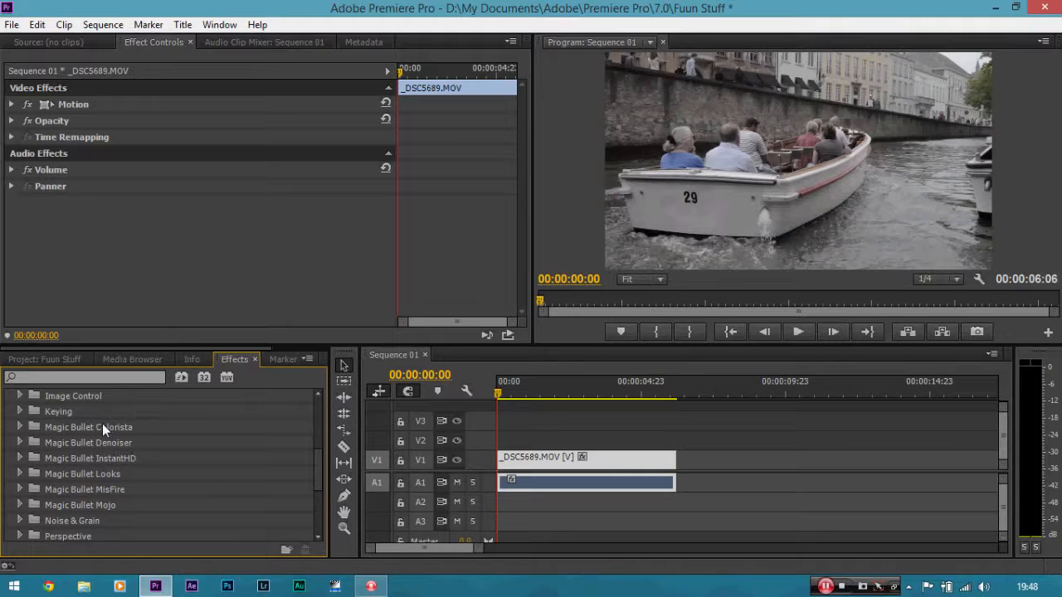
left_click(20, 426)
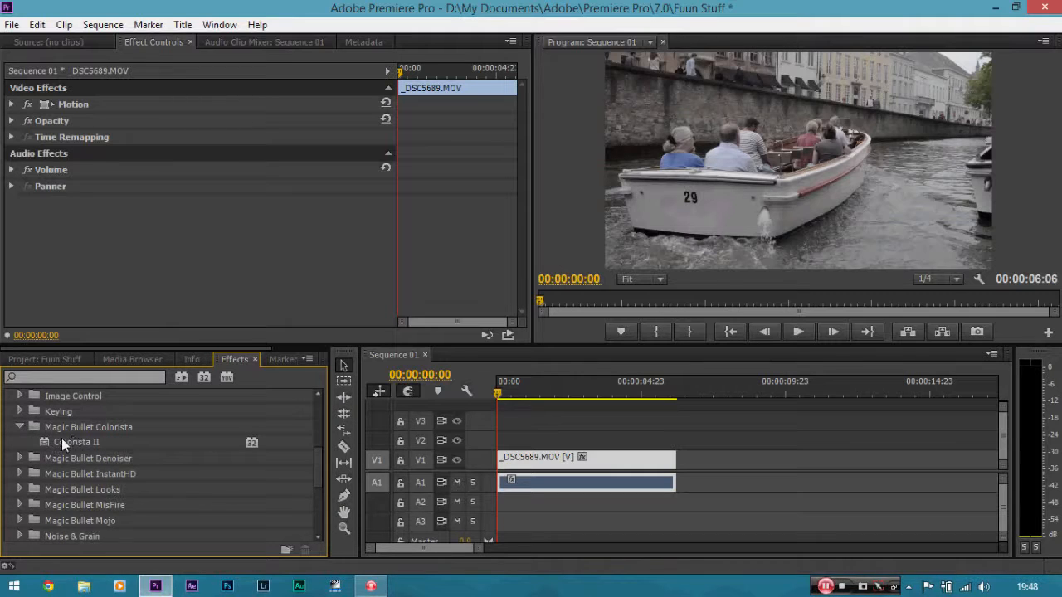
left_click_drag(55, 438, 531, 461)
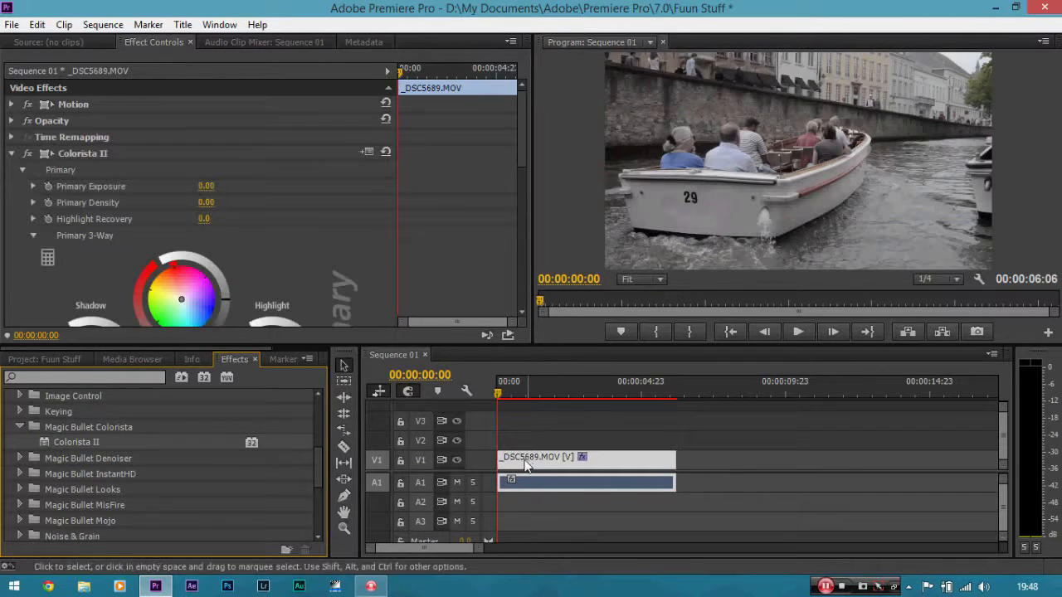
Find the Fast Color Corrector among the Color Correction video effects.
left_click_drag(316, 485, 336, 438)
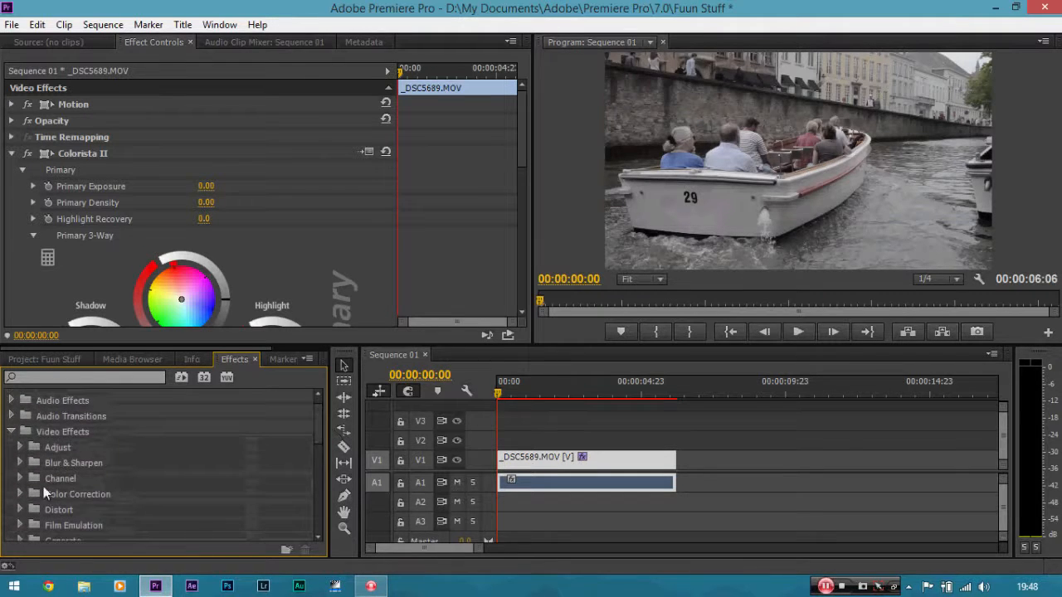
left_click(20, 494)
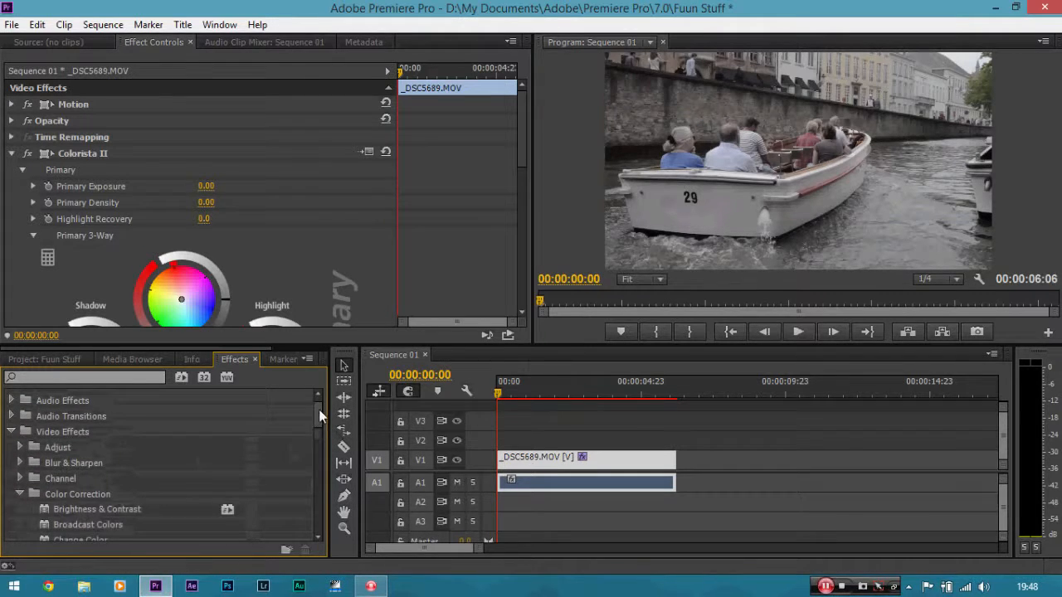
left_click_drag(319, 409, 320, 438)
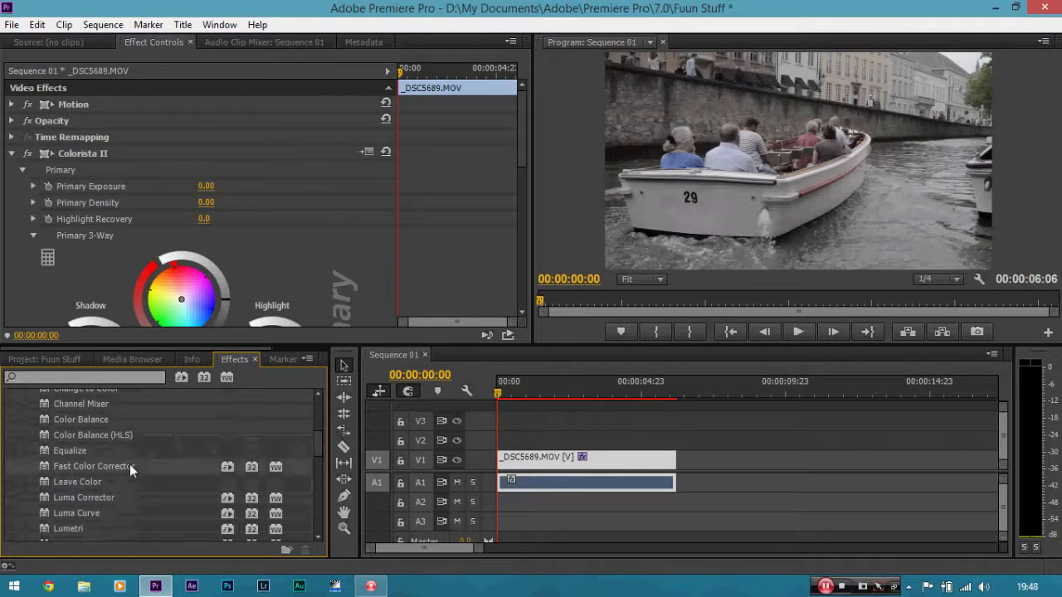
left_click_drag(129, 466, 172, 468)
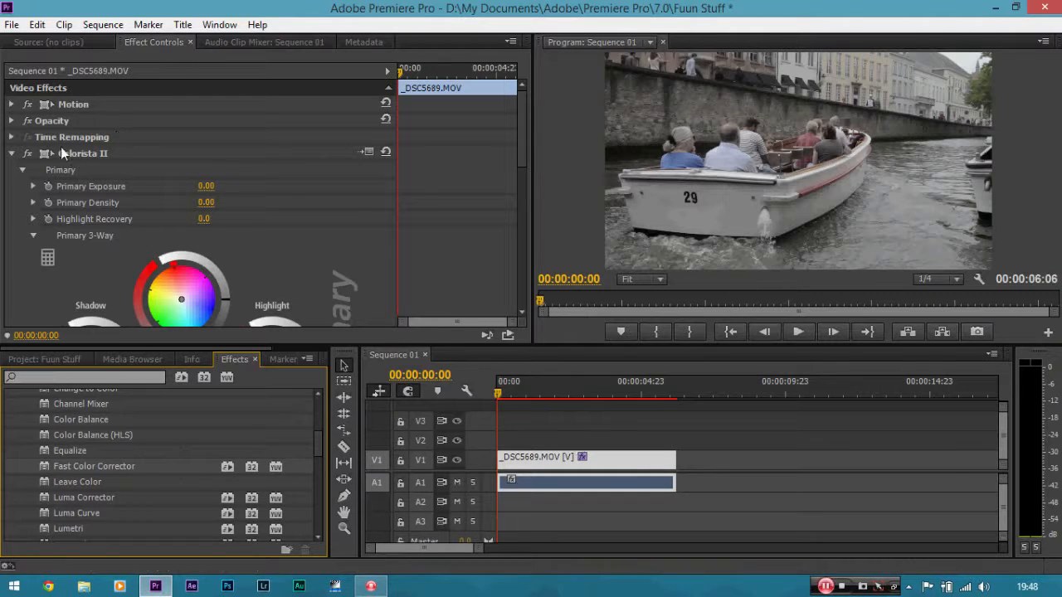
In Colorista II's Primary 3-Way, tint the shadows blue and the midtones orange, and set Primary Saturation to 100.
left_click(519, 137)
scroll(518, 139, "down", 1)
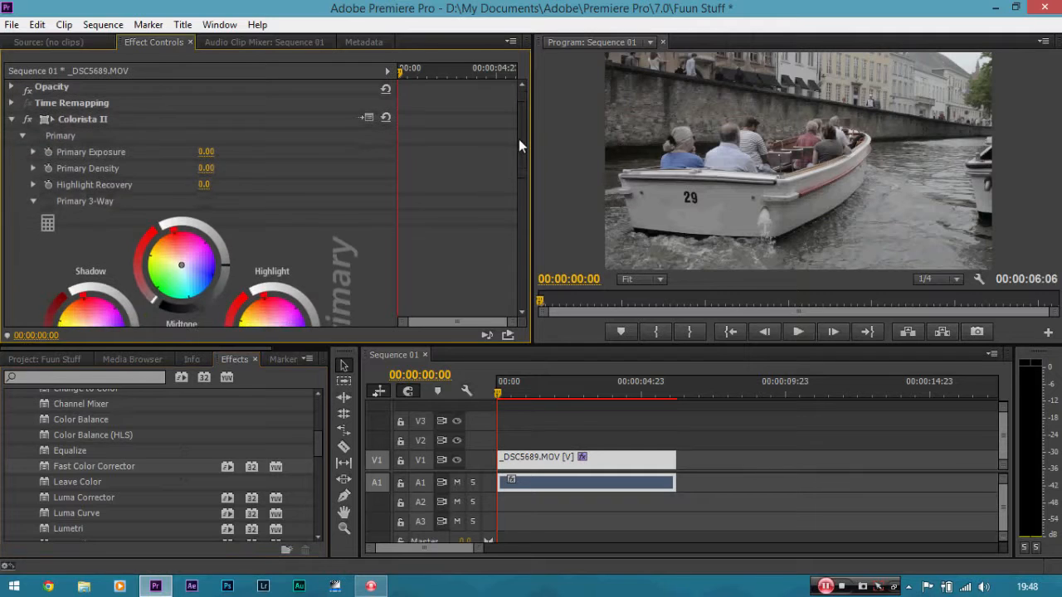
left_click_drag(518, 133, 527, 173)
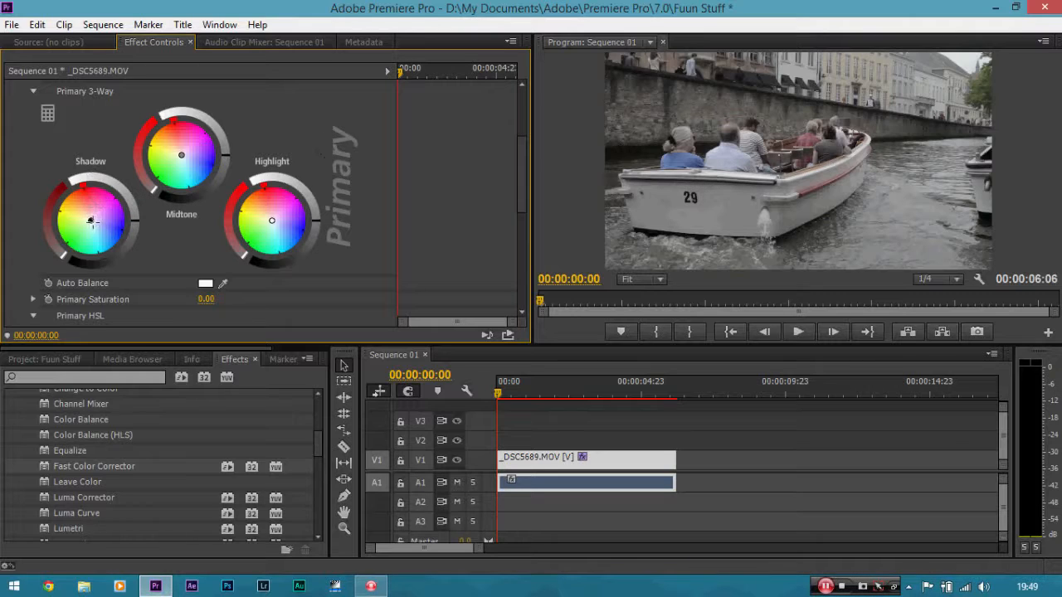
left_click_drag(91, 221, 104, 230)
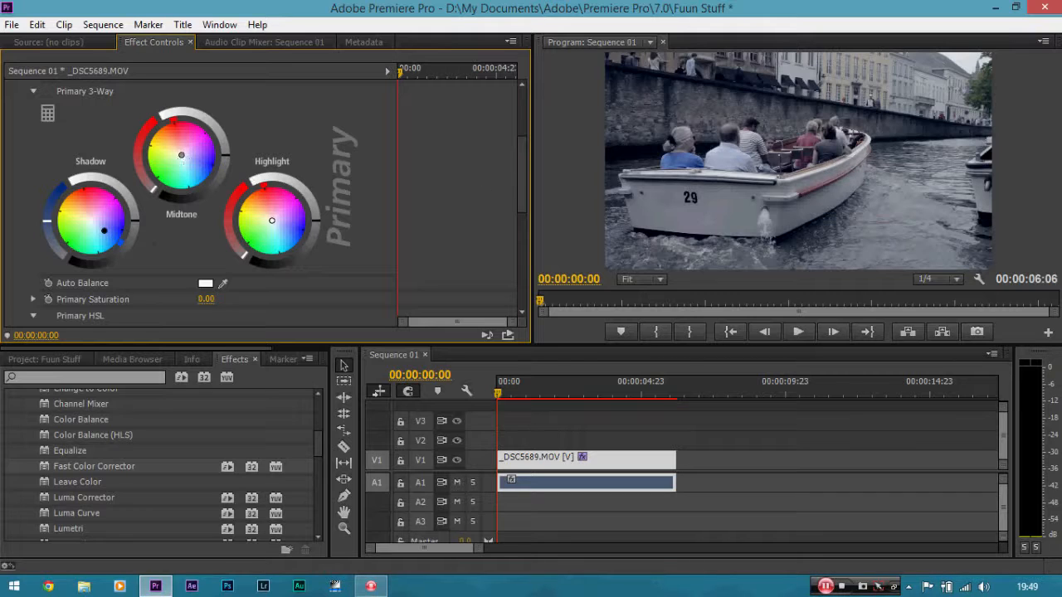
left_click_drag(180, 154, 170, 139)
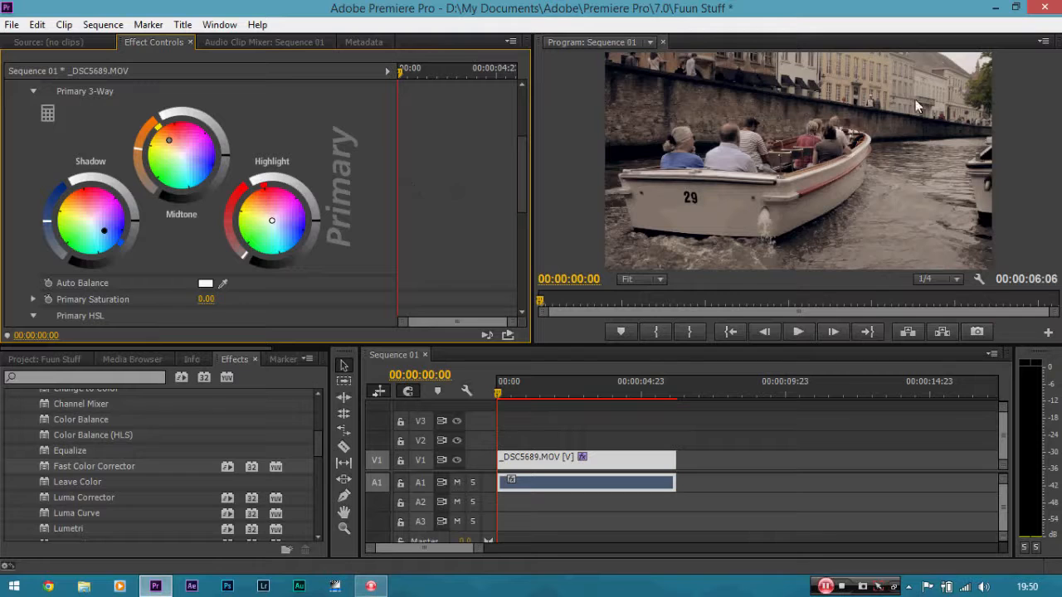
left_click_drag(521, 164, 522, 177)
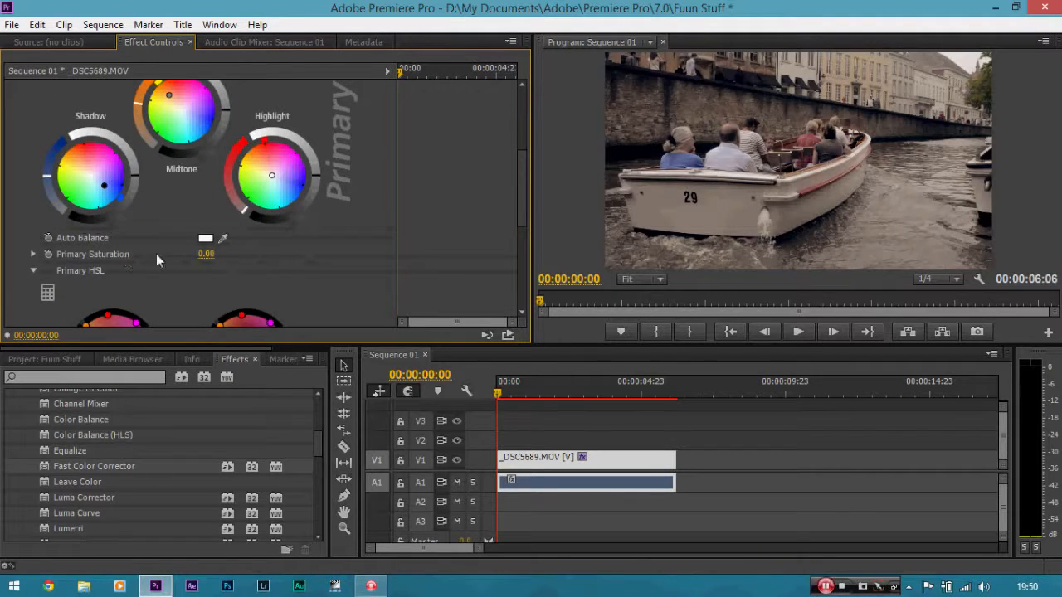
mouse_move(205, 254)
left_mouse_down()
mouse_move(265, 254)
mouse_move(217, 253)
left_mouse_up()
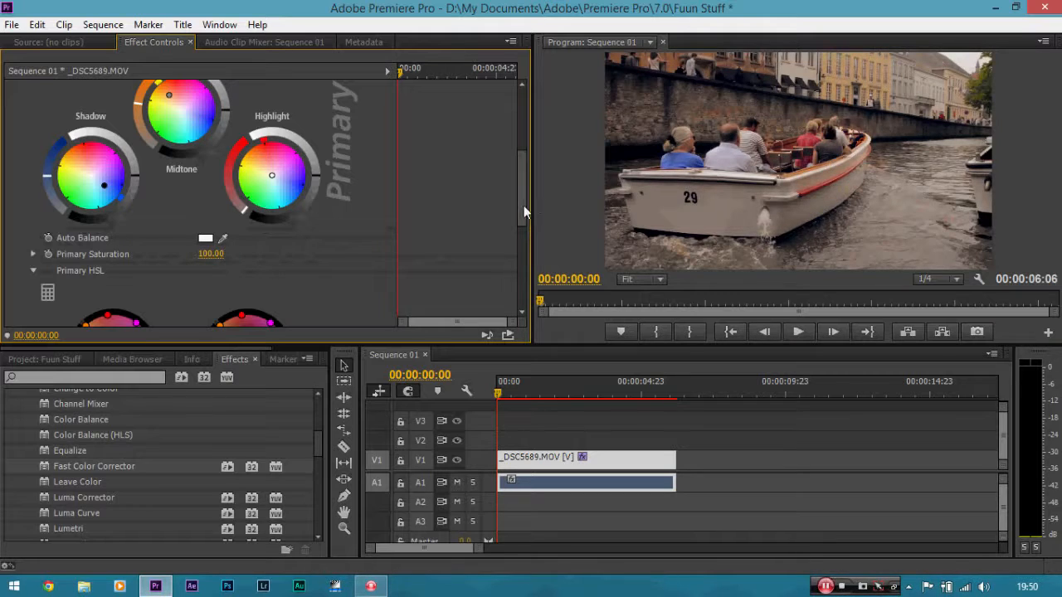
Darken the midtones and brighten the highlights with the luminance rings of Colorista II's Primary 3-Way.
left_click_drag(521, 205, 521, 185)
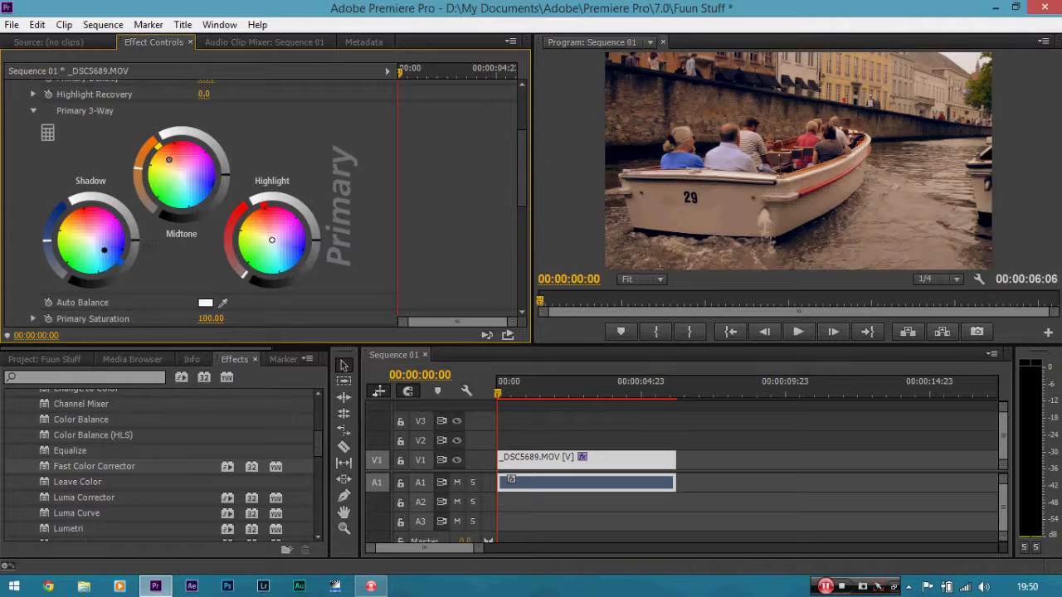
left_click_drag(136, 241, 134, 247)
left_click_drag(225, 181, 222, 191)
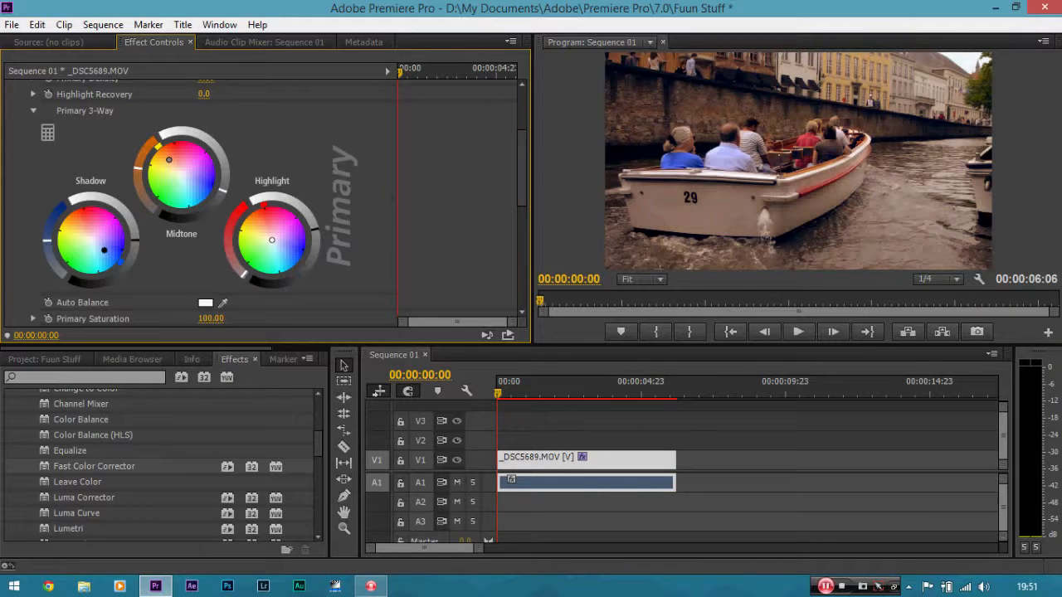
mouse_move(316, 234)
left_mouse_down()
mouse_move(314, 221)
mouse_move(321, 225)
left_mouse_up()
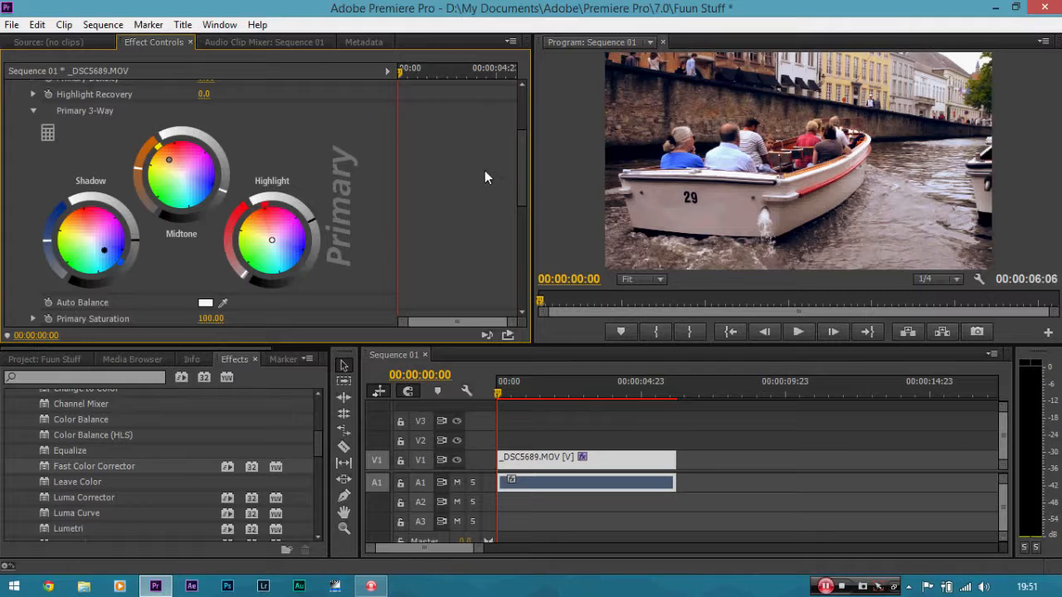
Compare the boat footage with Colorista II disabled and enabled, leave the effect on, and review its Primary settings.
left_click_drag(521, 178, 525, 136)
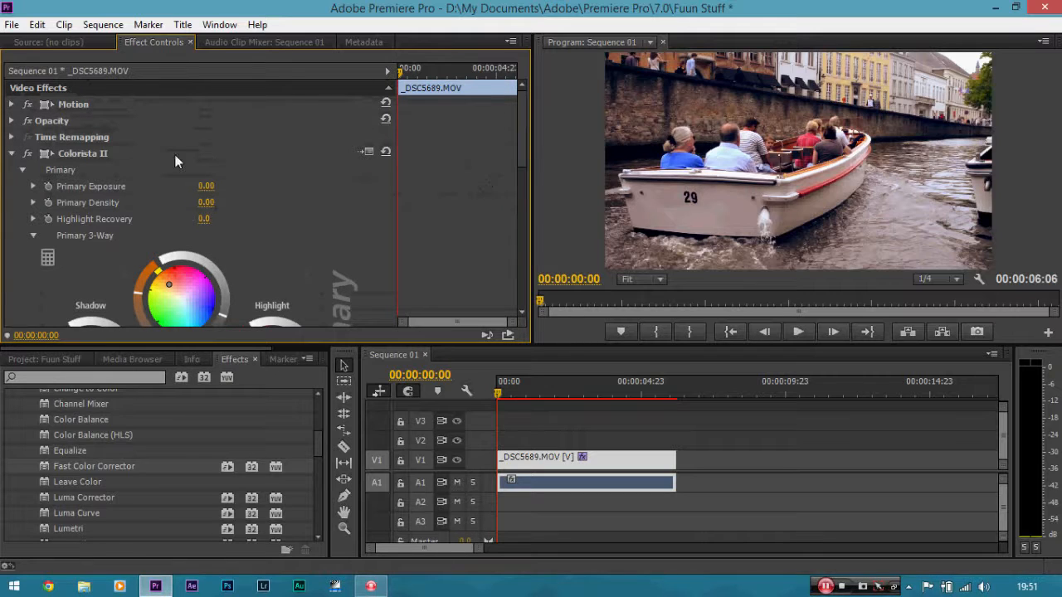
left_click(27, 155)
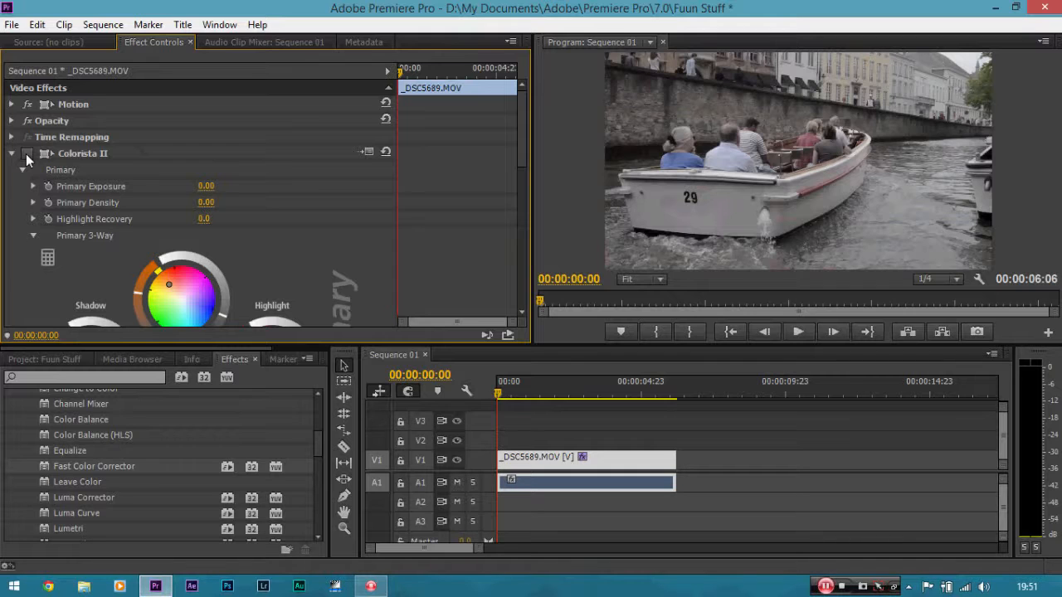
left_click(27, 156)
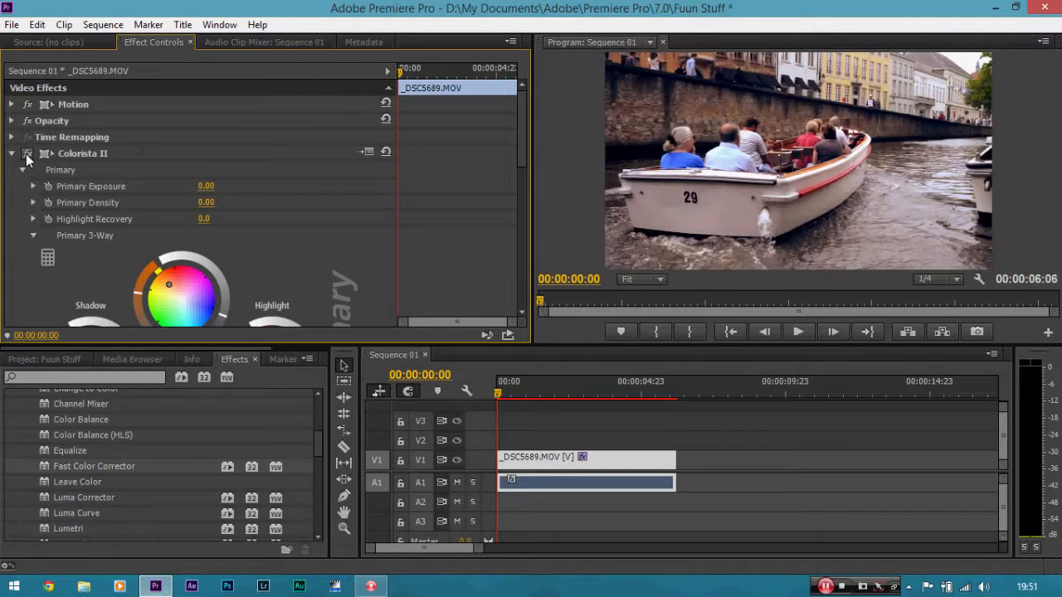
scroll(526, 191, "down", 3)
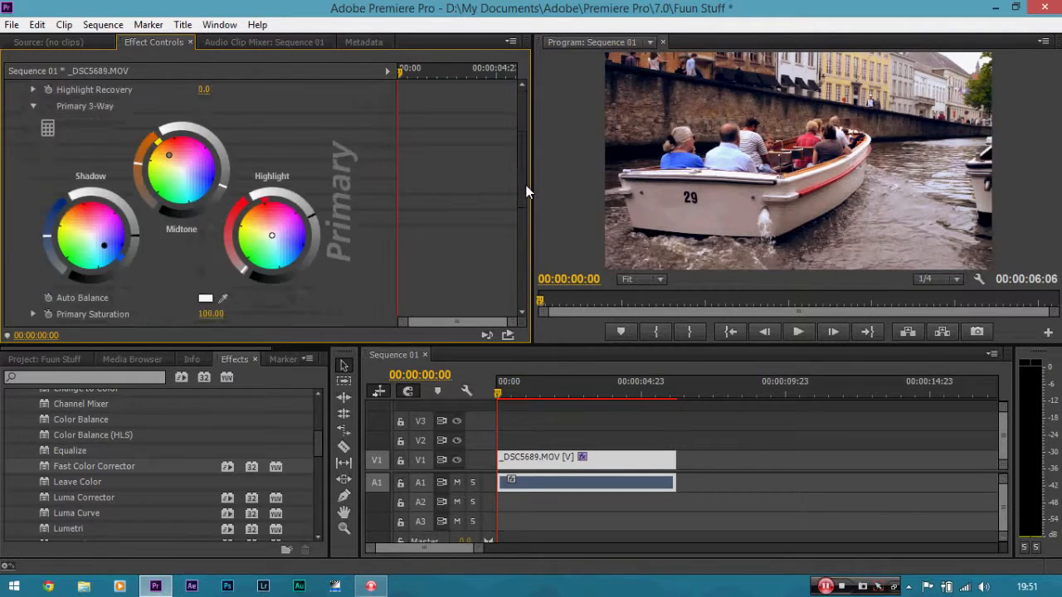
scroll(527, 194, "down", 1)
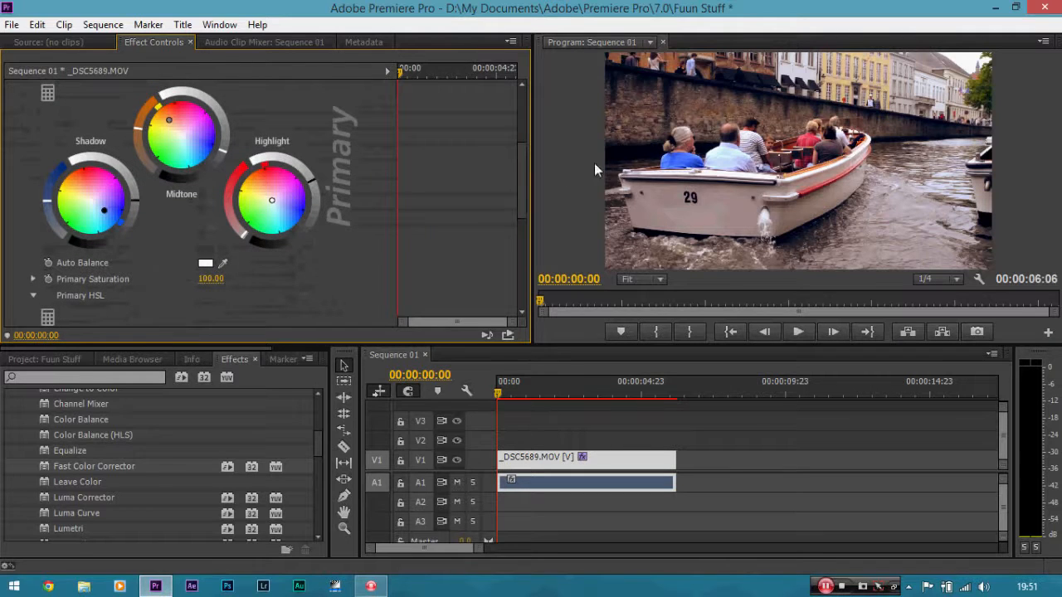
left_click_drag(519, 166, 519, 113)
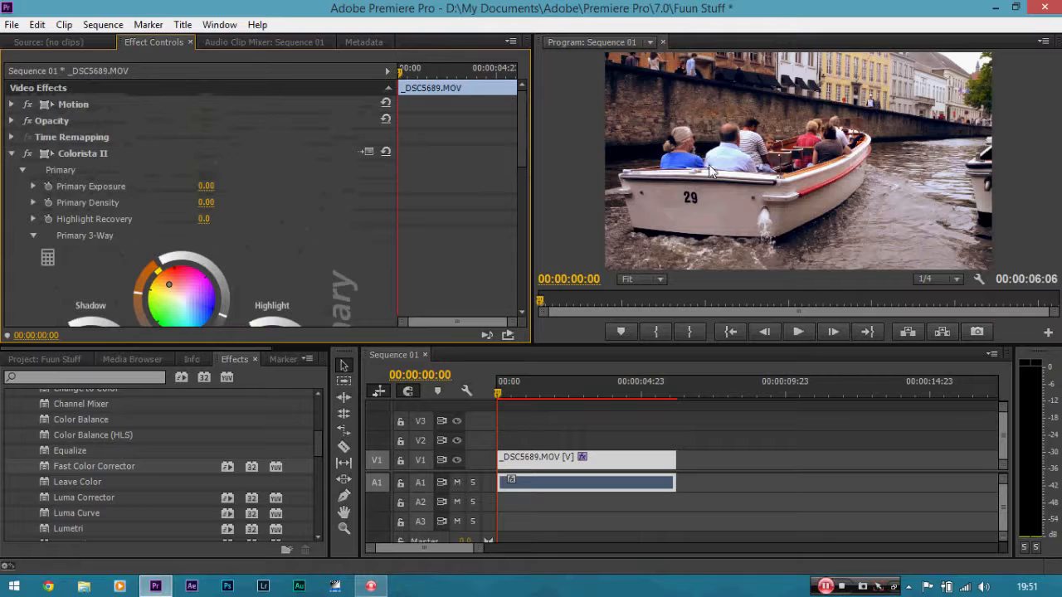
Set the zoom level of the sequence preview to 150%.
left_click(653, 282)
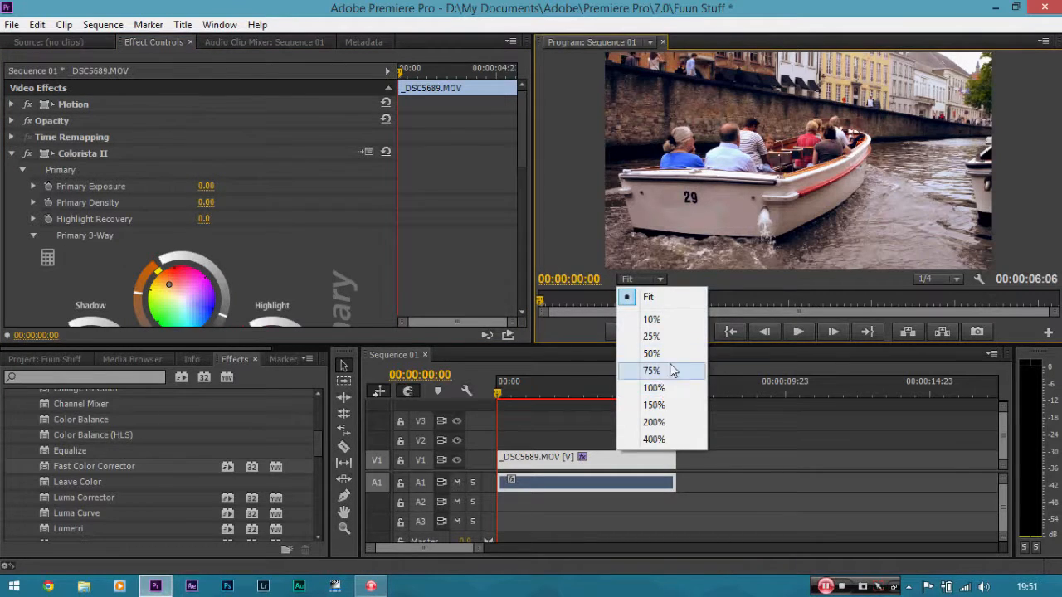
left_click(654, 406)
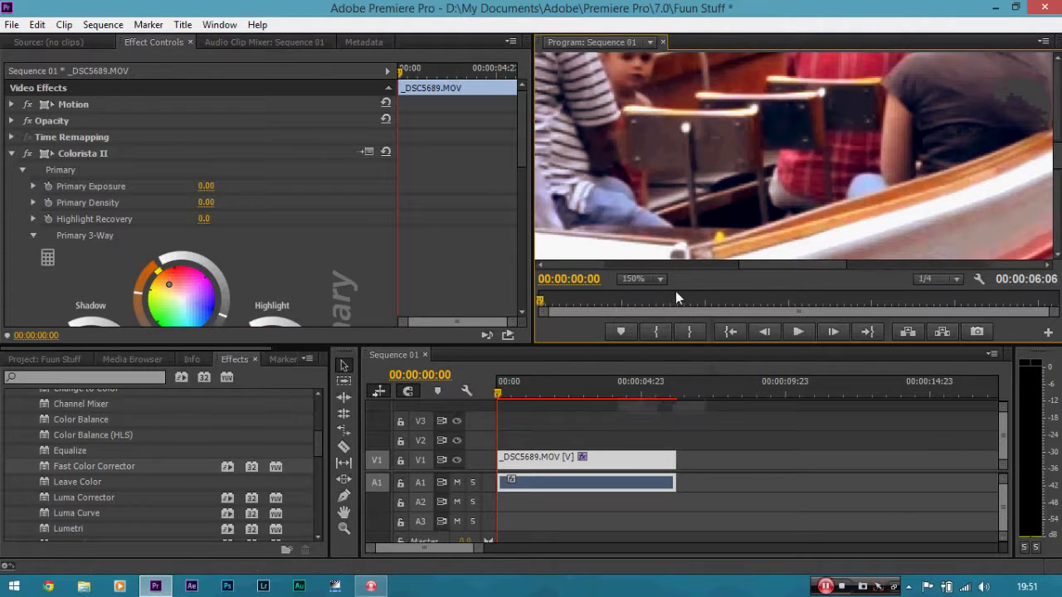
Examine the dark canal wall behind the woman in blue, comparing the close-up with Colorista II disabled and enabled.
key("h")
left_click_drag(635, 174, 865, 190)
left_click_drag(585, 189, 742, 136)
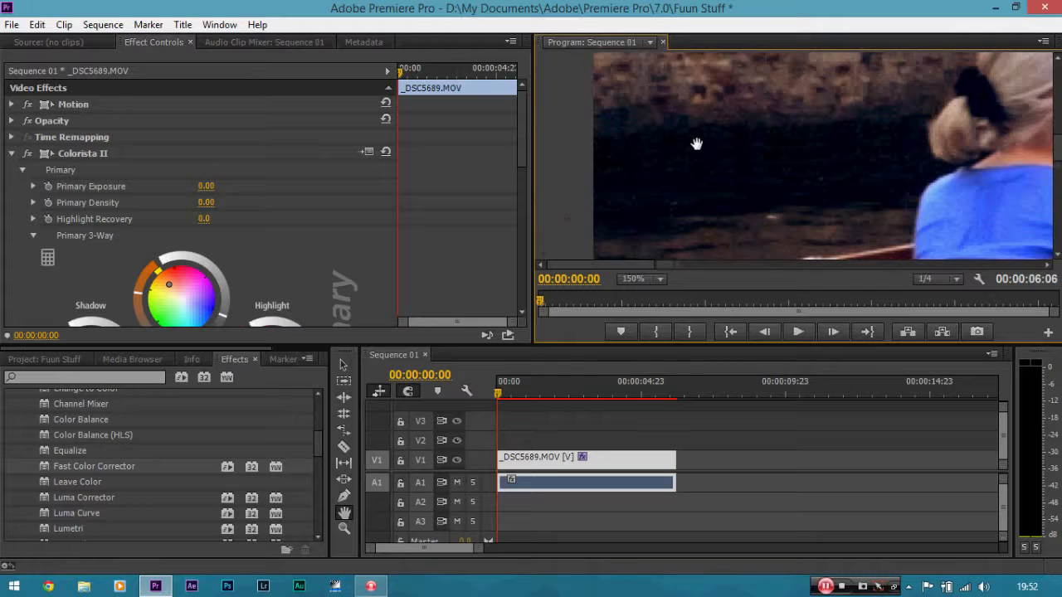
scroll(521, 148, "down", 3)
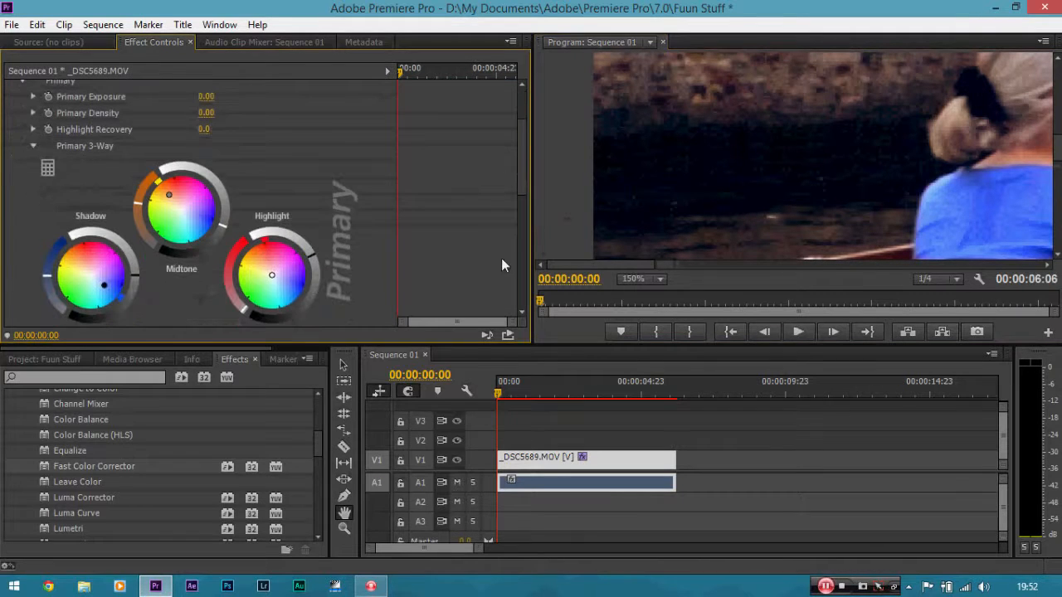
left_click(345, 369)
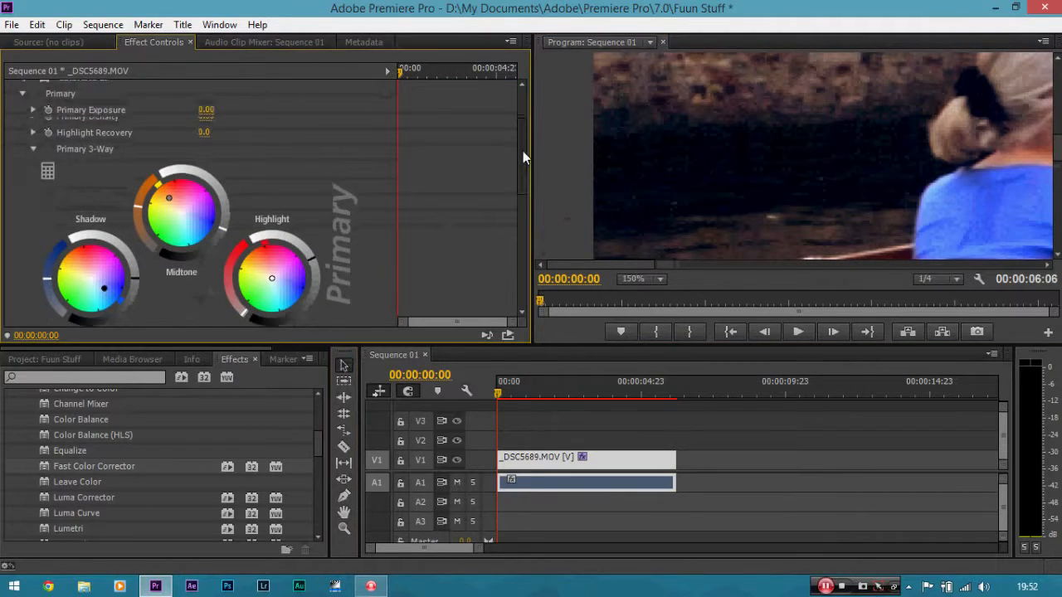
scroll(523, 151, "up", 2)
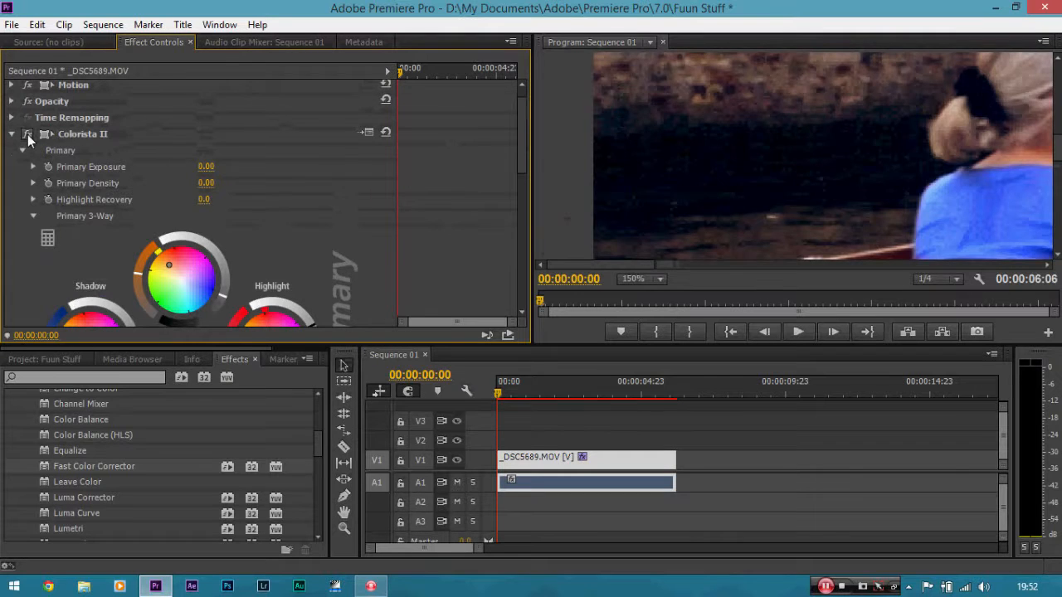
left_click(28, 137)
left_click(27, 136)
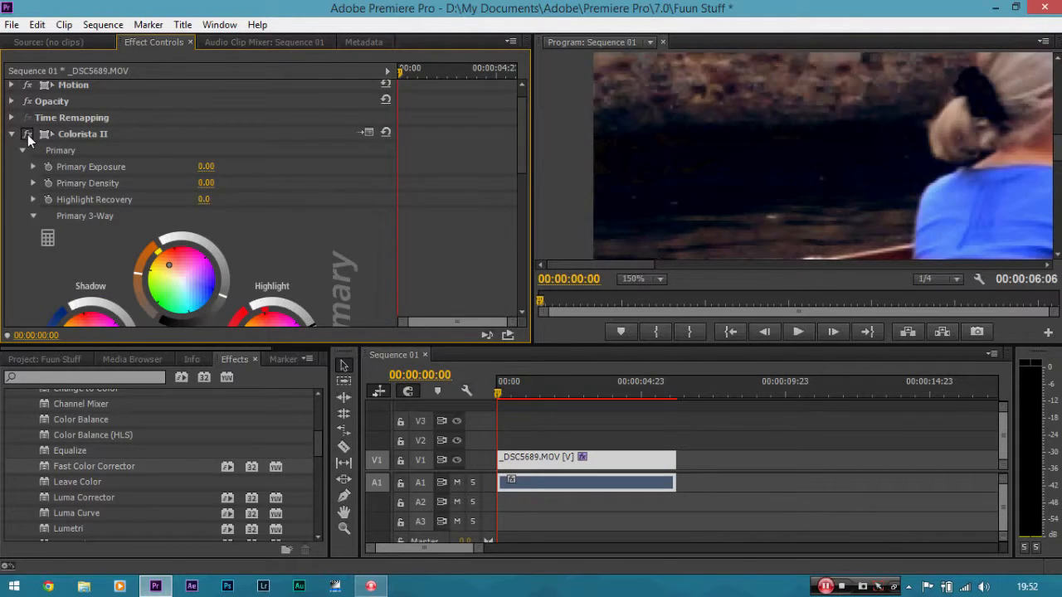
left_click(27, 136)
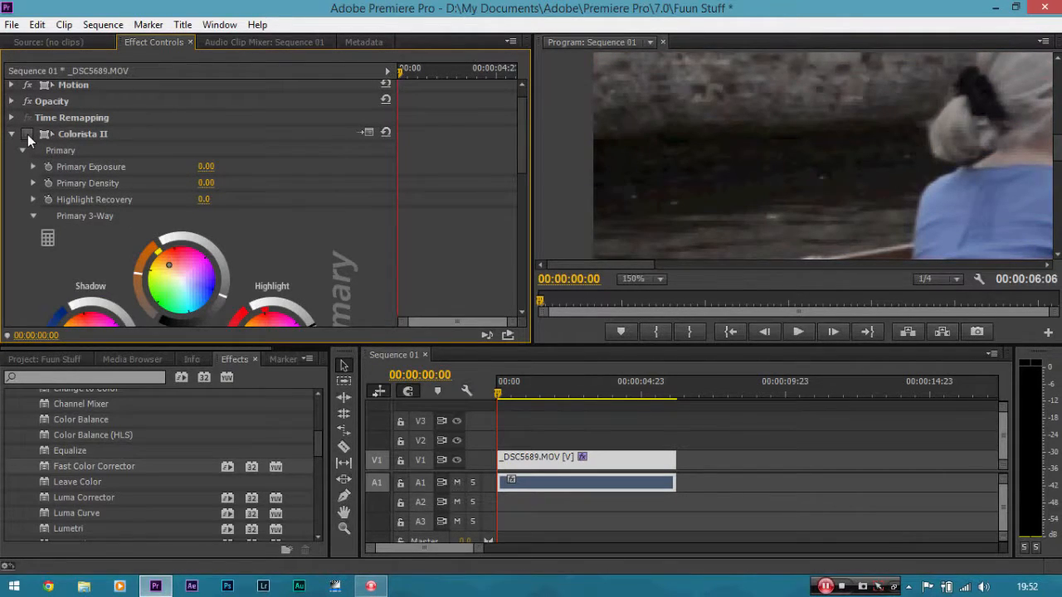
left_click(28, 136)
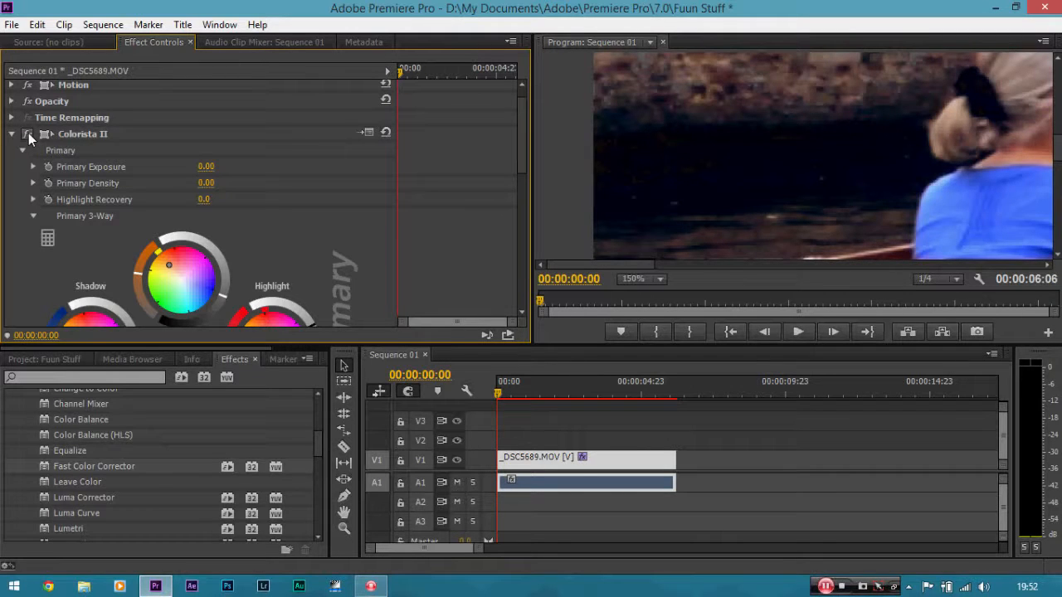
Lighten the shadows slightly with the luminance ring of Colorista II's Primary 3-Way and compare the result with the effect disabled and enabled.
left_click_drag(522, 128, 522, 168)
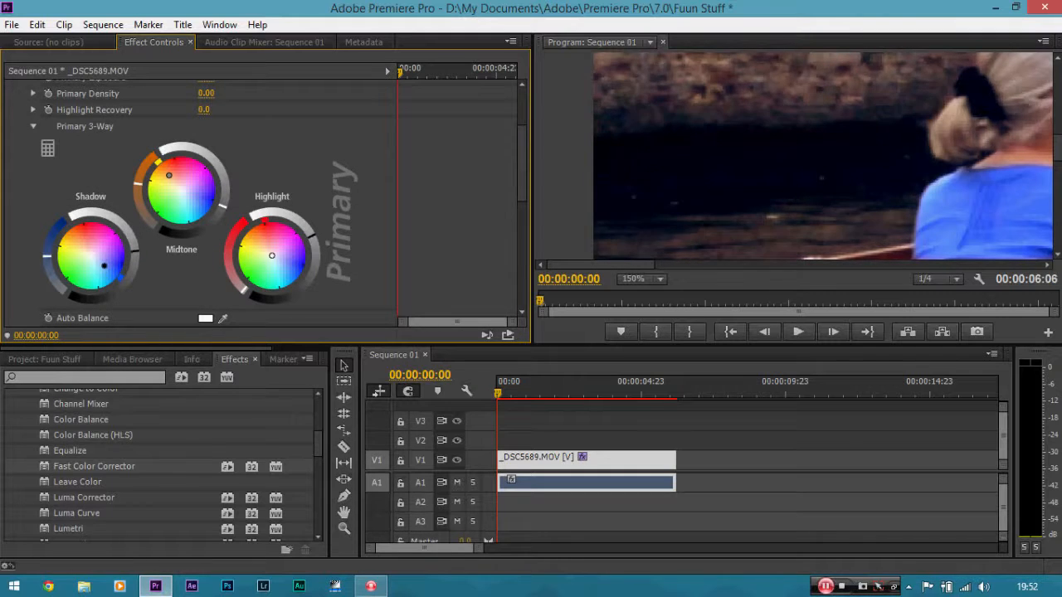
left_click_drag(135, 253, 135, 248)
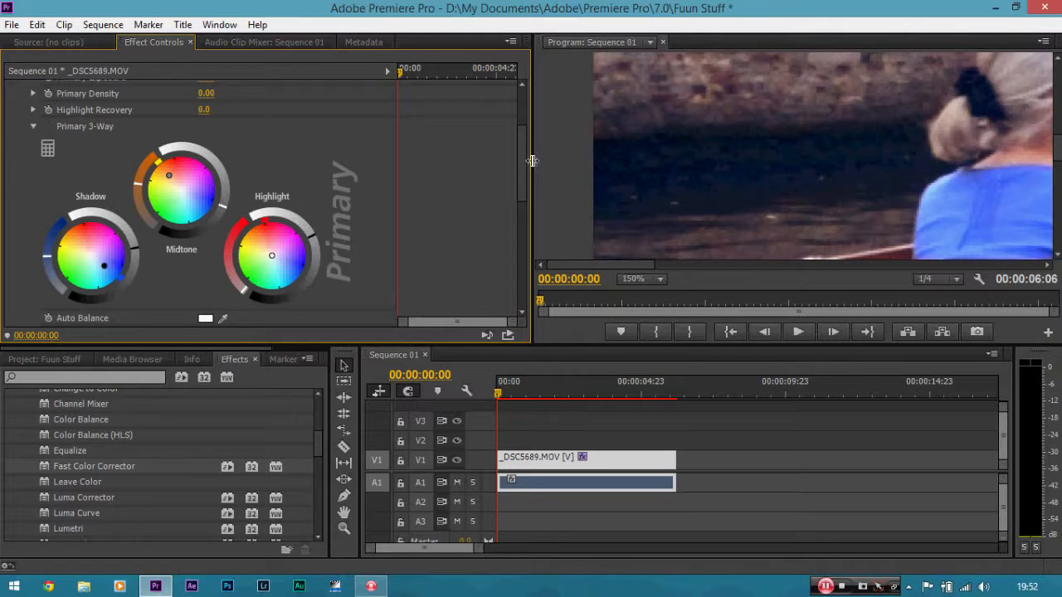
left_click_drag(525, 170, 479, 139)
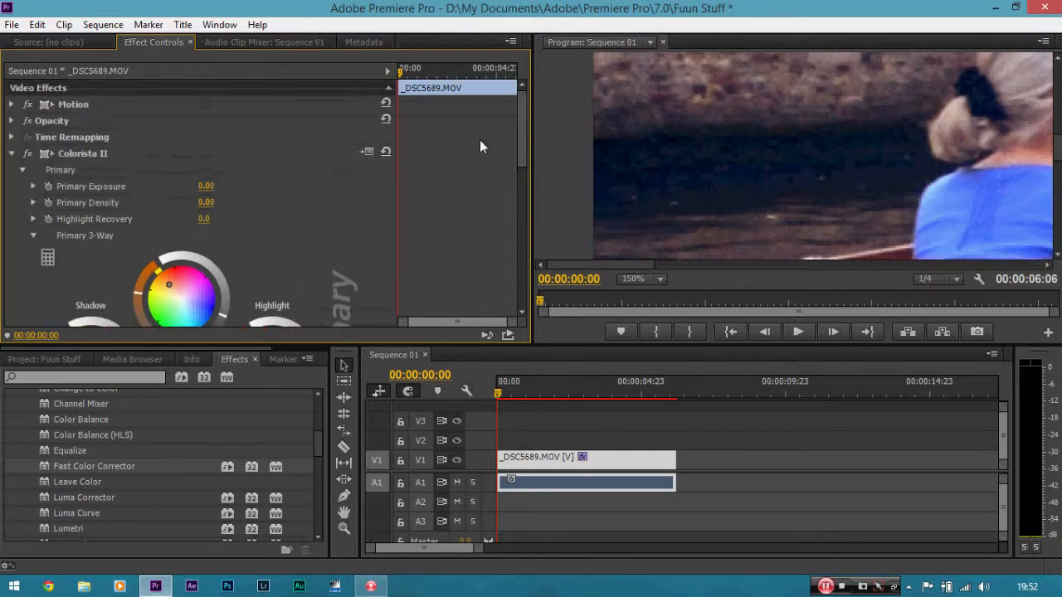
left_click(27, 153)
left_click(28, 153)
left_click(27, 153)
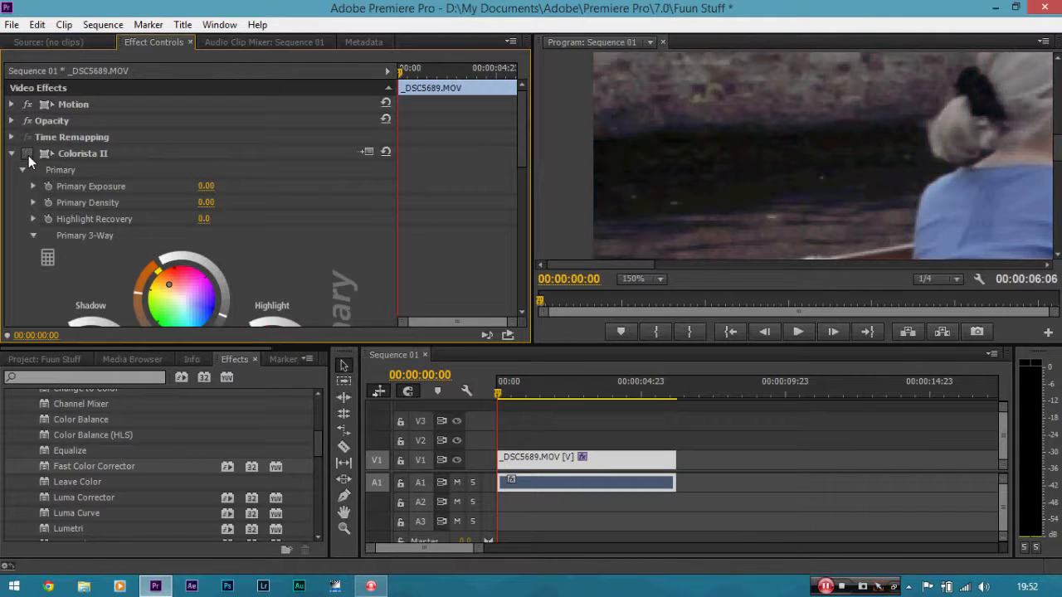
Set the sequence preview's zoom level to Fit and re-enable Colorista II on the clip.
left_click(654, 282)
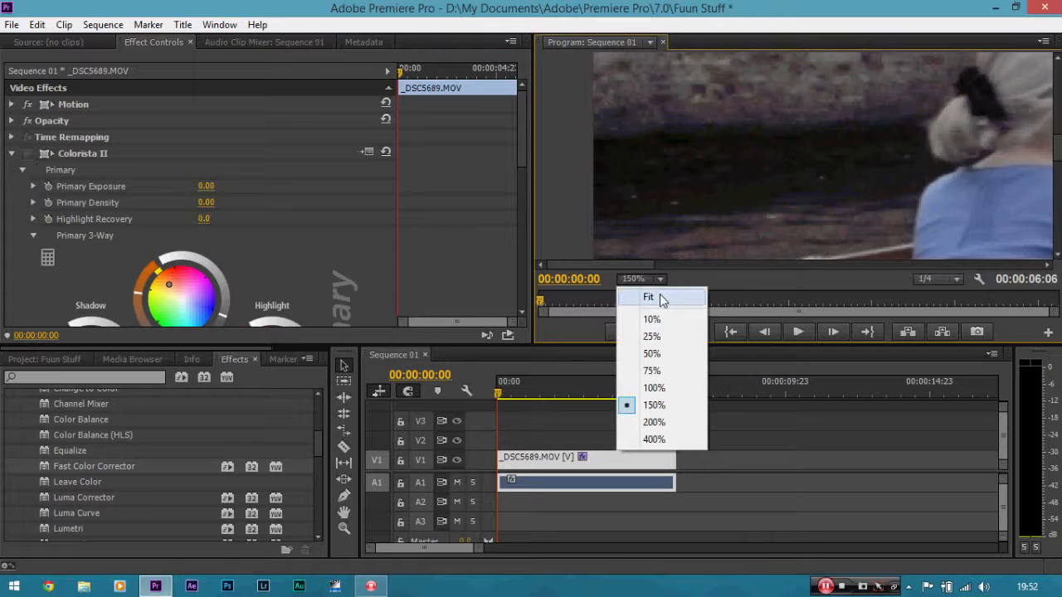
left_click(649, 297)
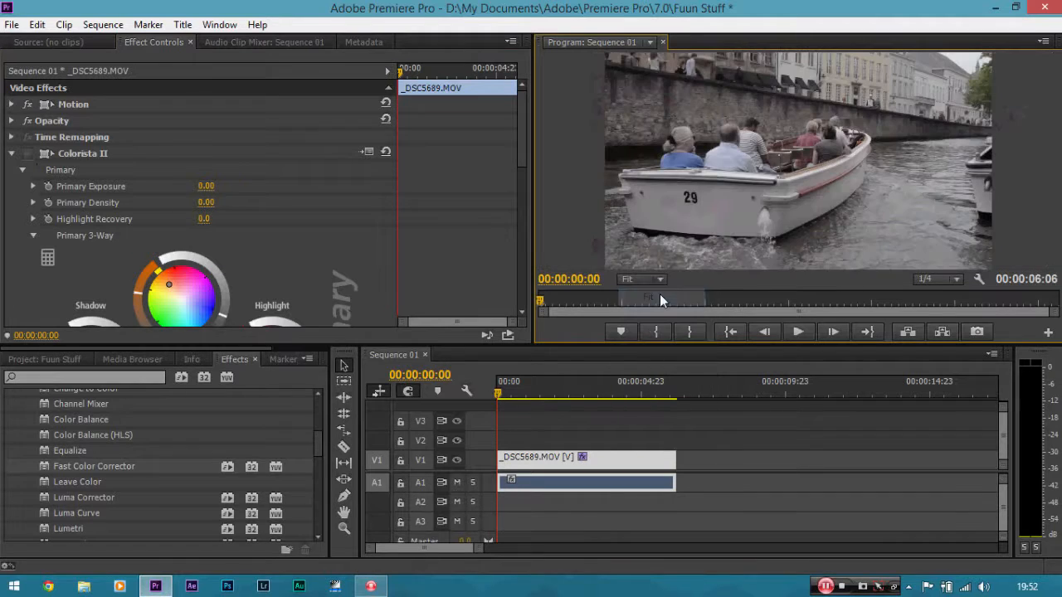
left_click(29, 152)
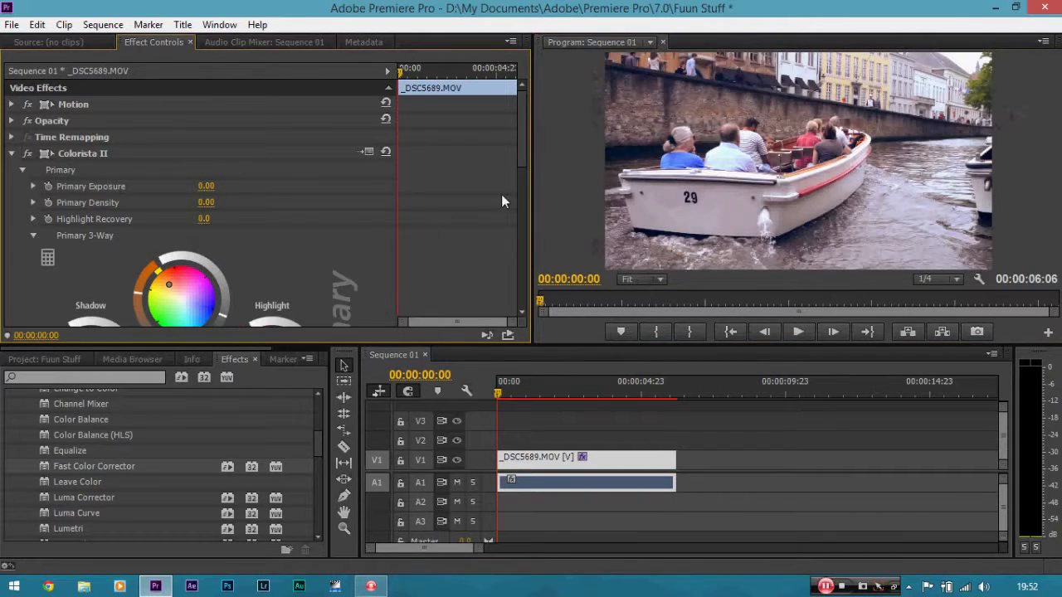
Darken the midtones slightly more in Colorista II's Primary 3-Way and review the remaining settings down to Primary Mix.
left_click_drag(523, 151, 522, 169)
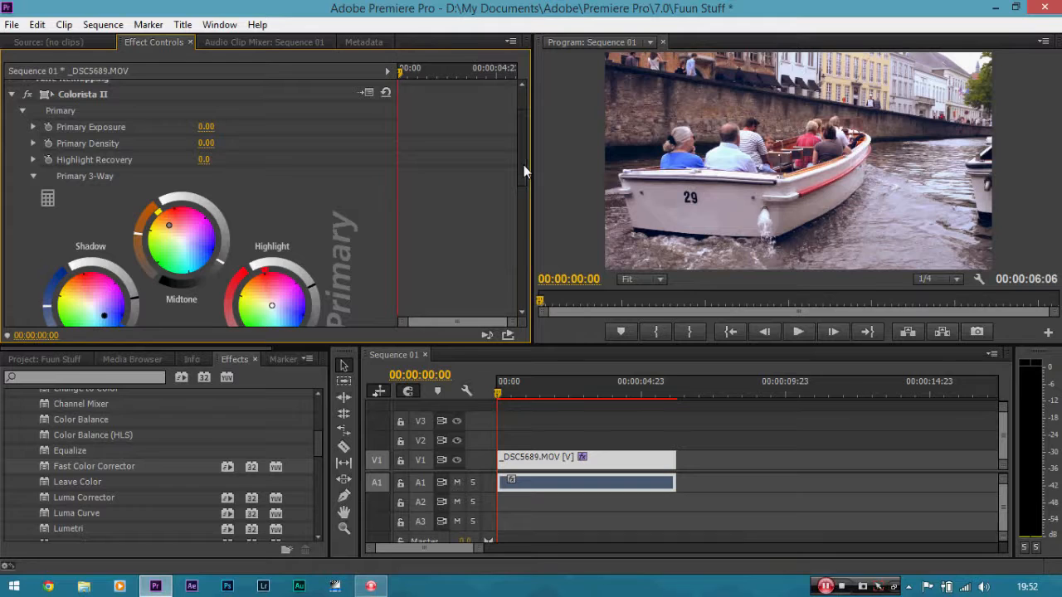
left_click_drag(523, 165, 515, 274)
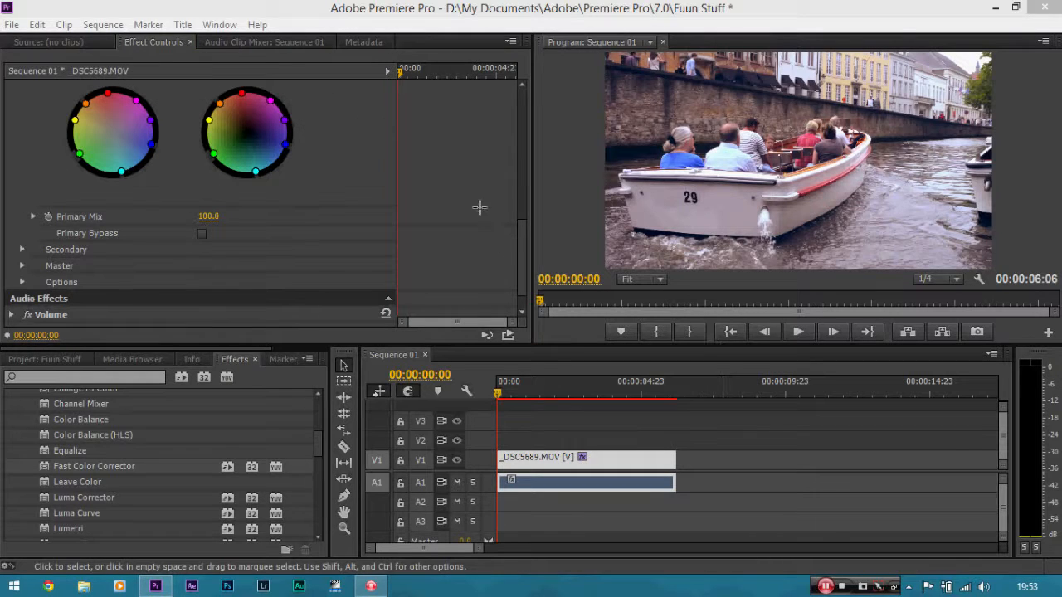
left_click(514, 249)
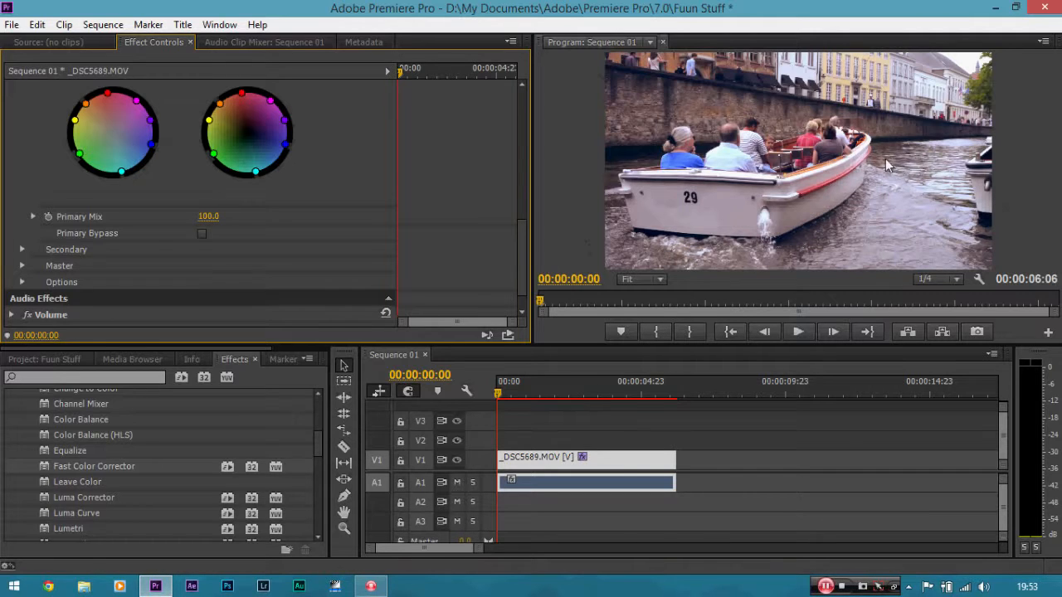
Start a new sequence based on the DSLR 1080p24 preset.
left_click(620, 463)
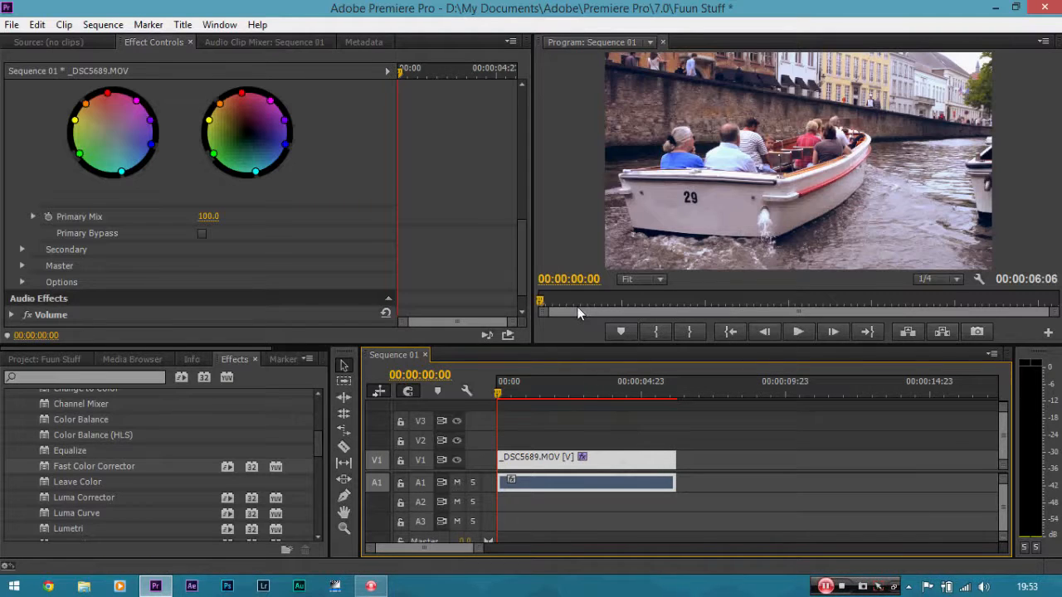
left_click(11, 25)
mouse_move(35, 45)
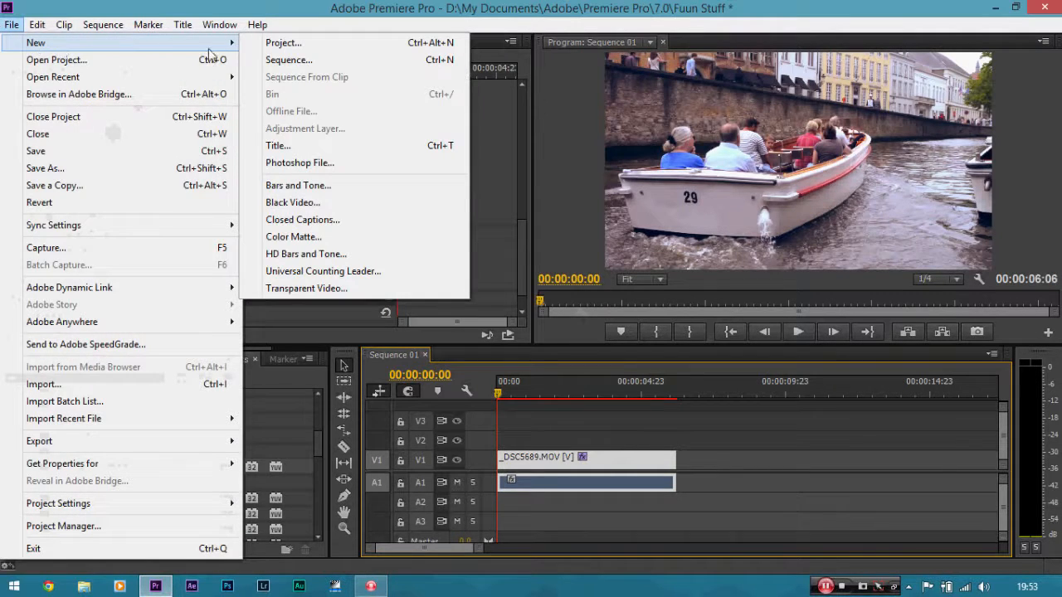
left_click(268, 57)
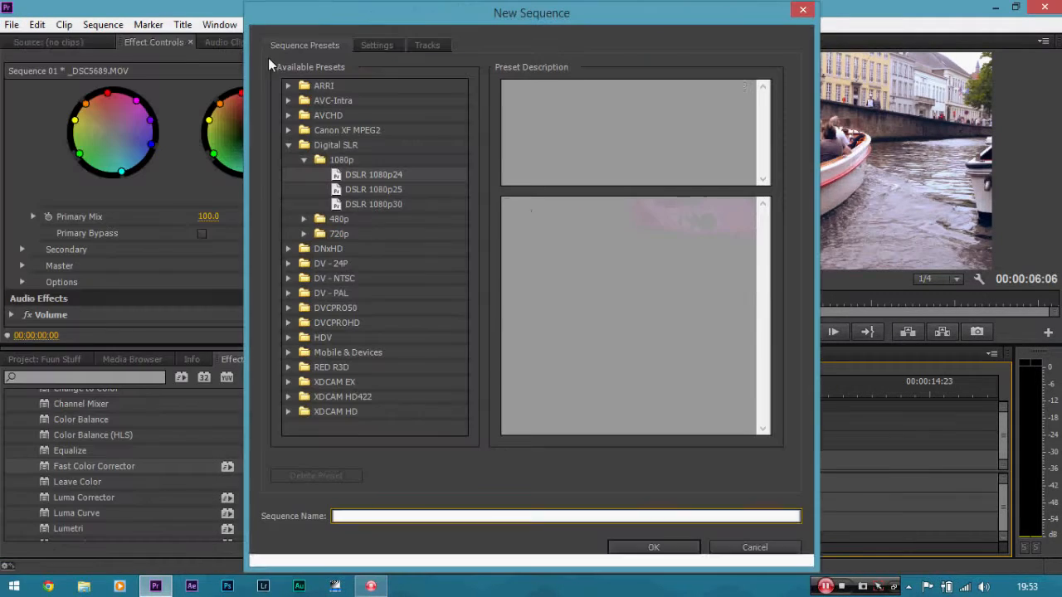
left_click(363, 174)
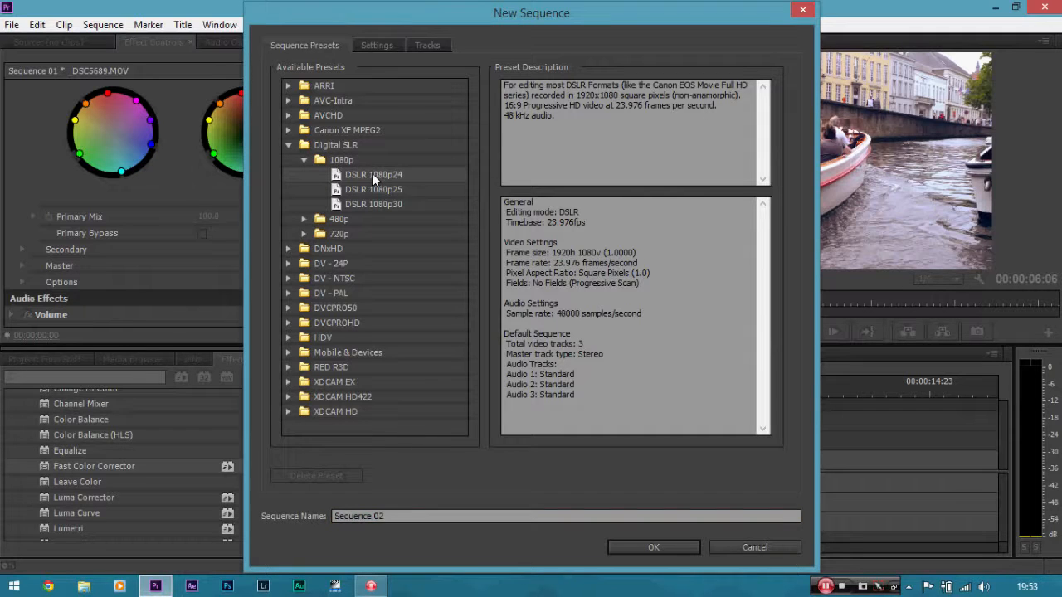
Set the new sequence's vertical frame size to 800 and create it with the name Sequence 02.
left_click(376, 46)
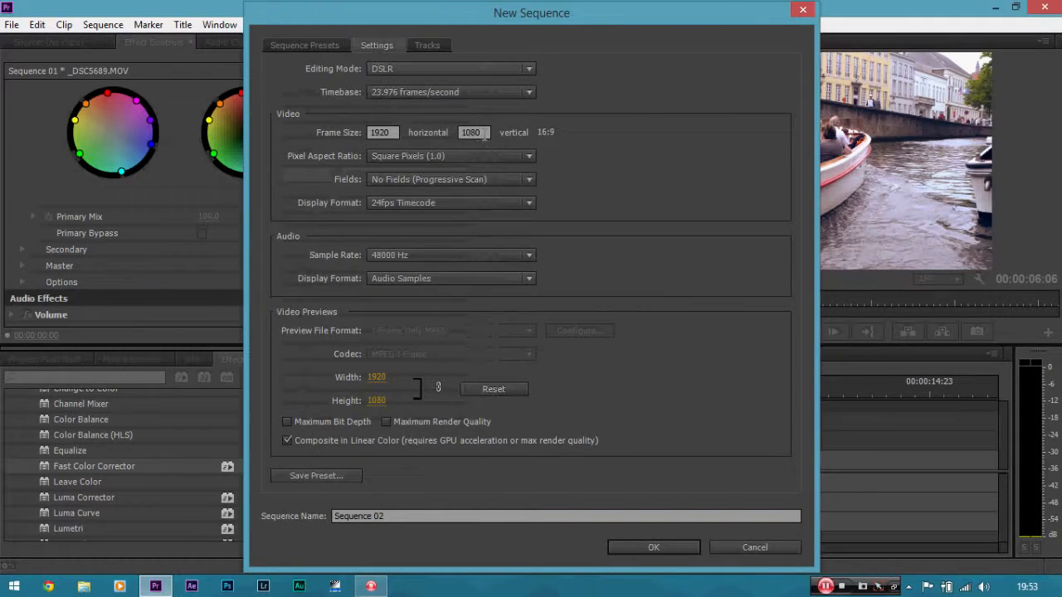
left_click(486, 129)
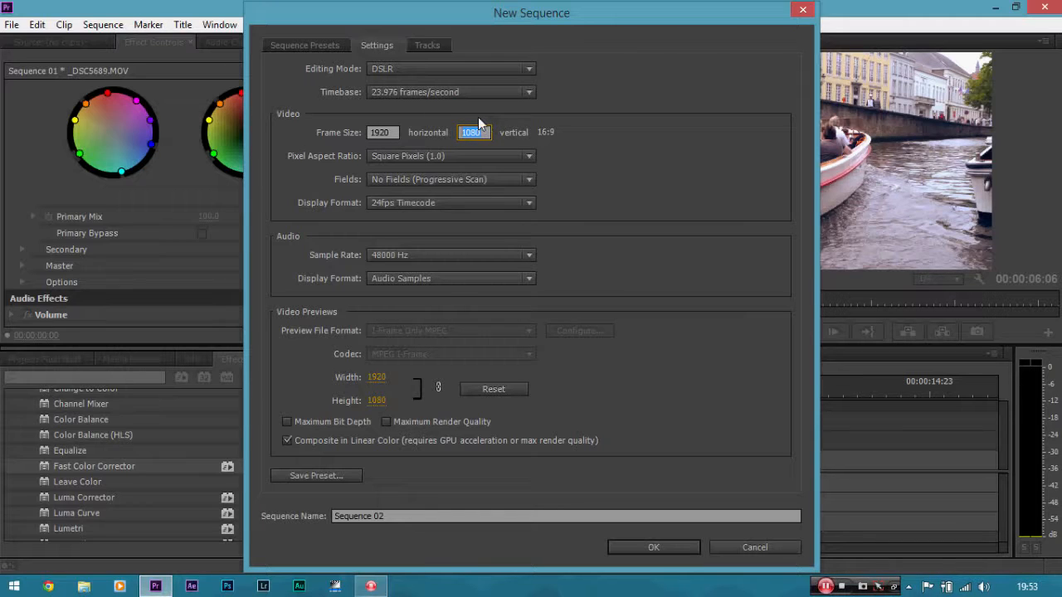
key("BackSpace")
type("800")
left_click(714, 133)
left_click(663, 549)
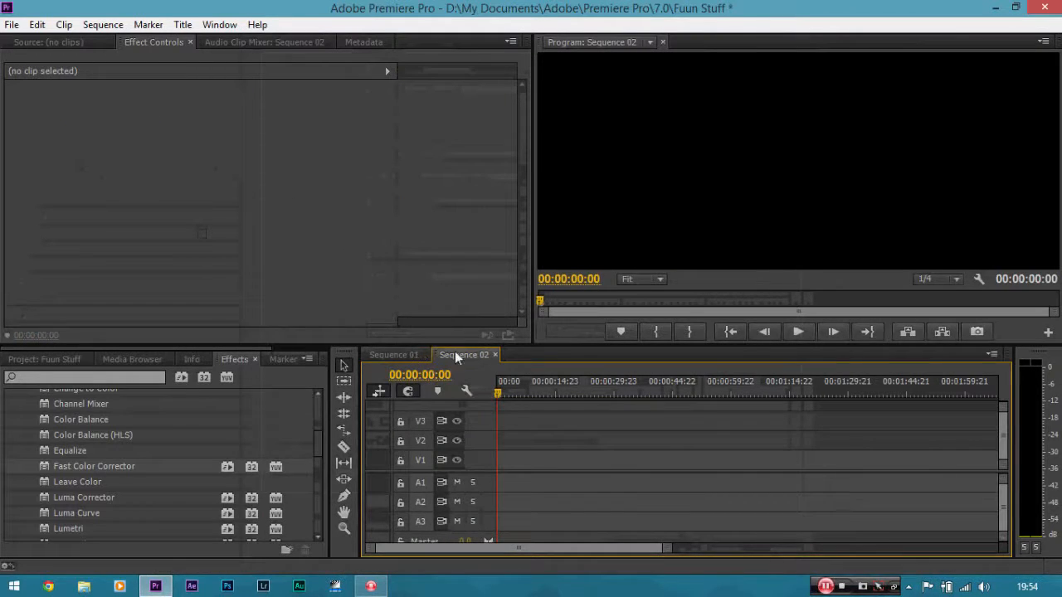
Compare the graded Sequence 01 with the empty Sequence 02.
left_click(420, 353)
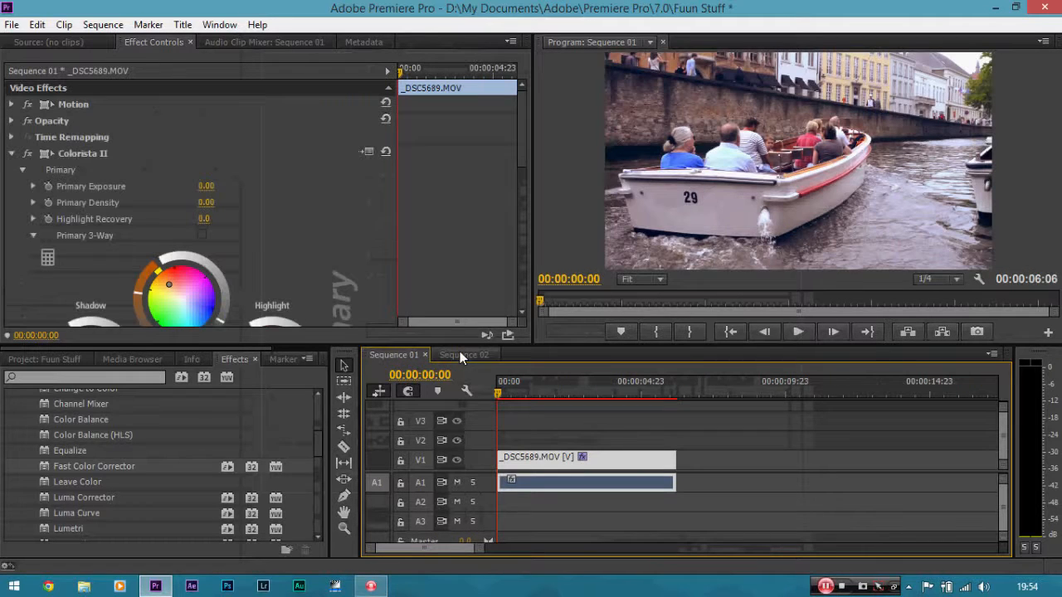
left_click(459, 353)
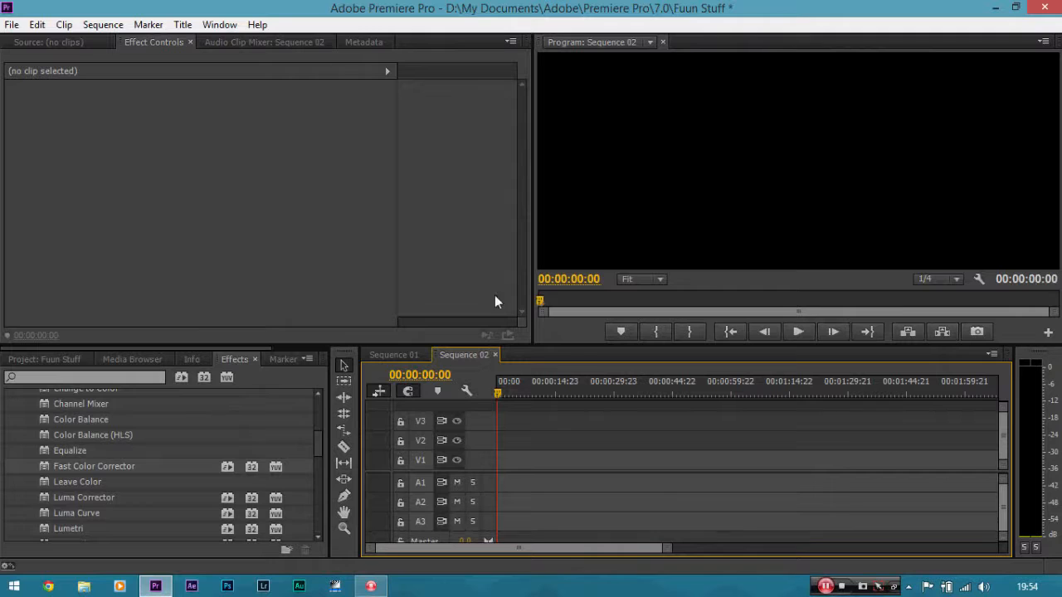
left_click(455, 352)
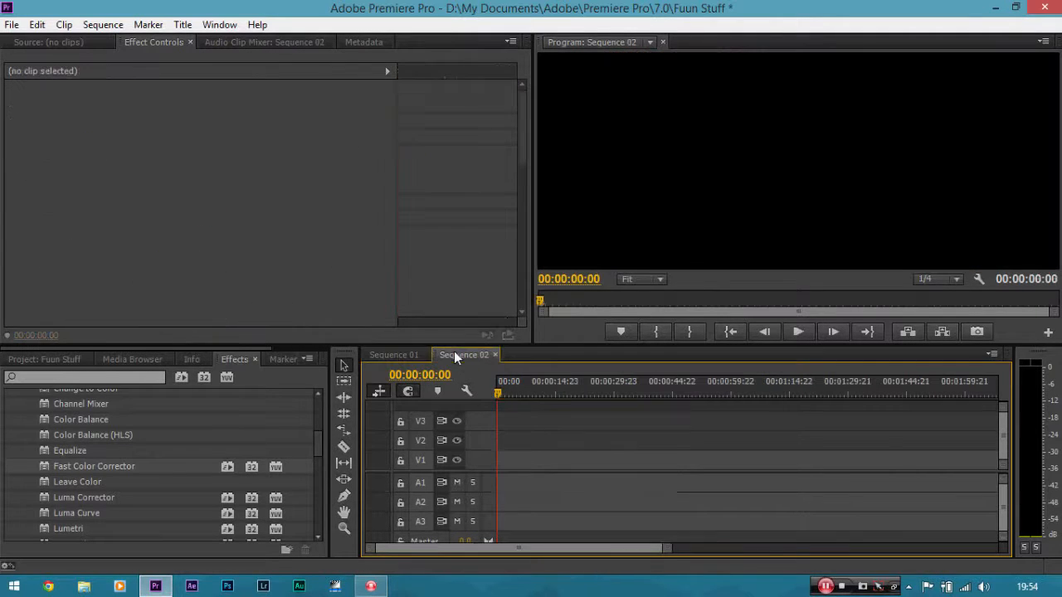
Copy the graded _DSC5689.MOV clip from Sequence 01 and paste it at the start of Sequence 02.
left_click(405, 355)
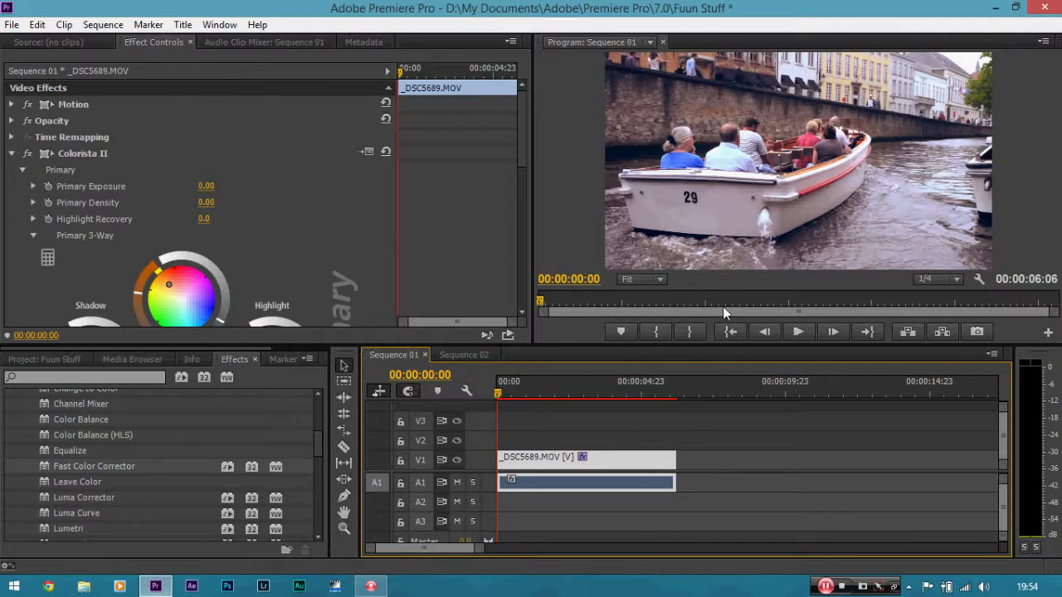
right_click(640, 463)
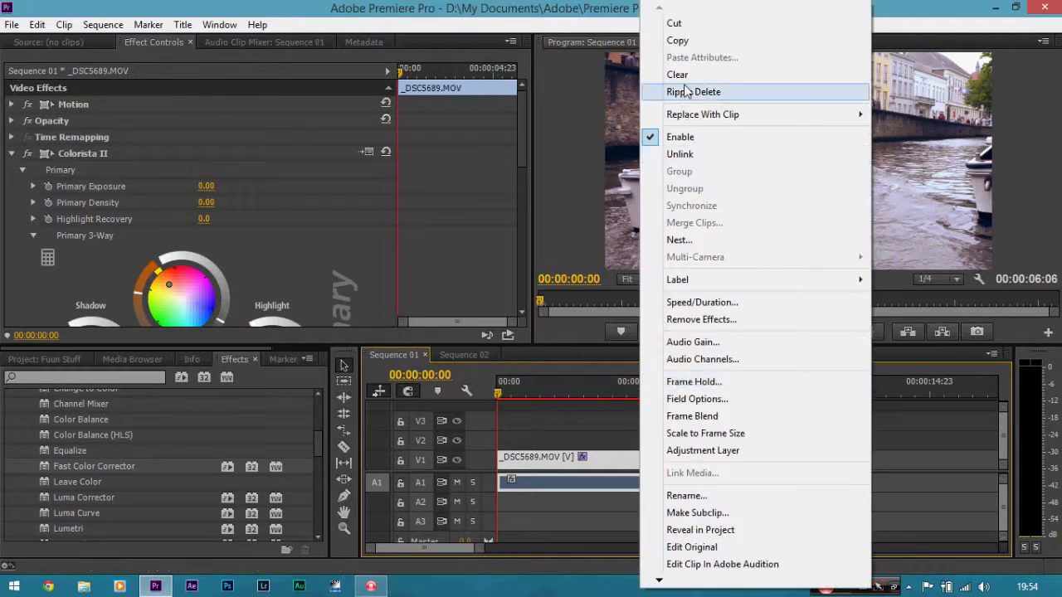
left_click(677, 41)
scroll(515, 225, "down", 8)
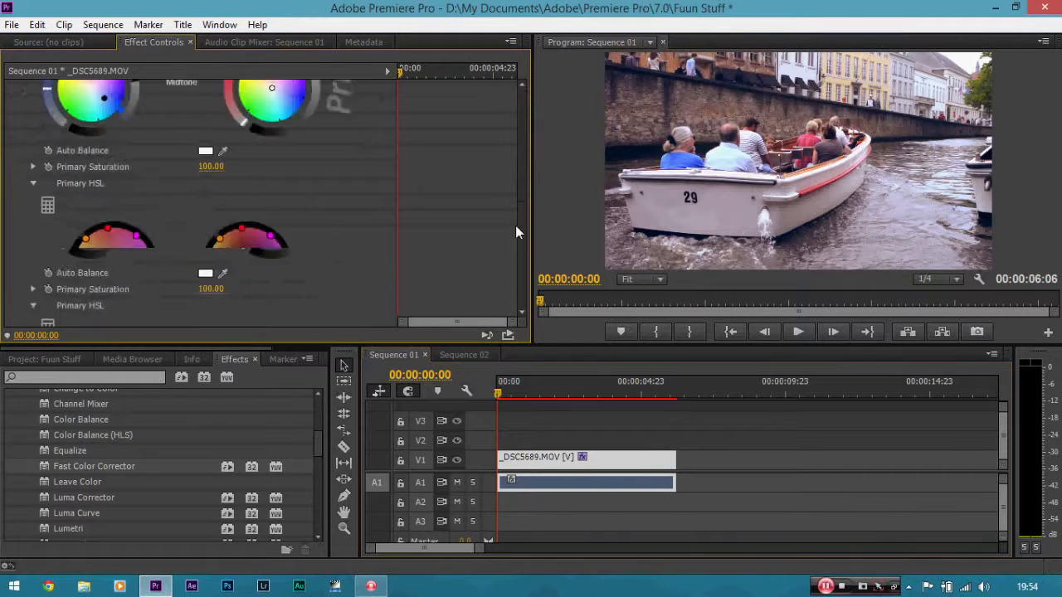
scroll(514, 92, "up", 8)
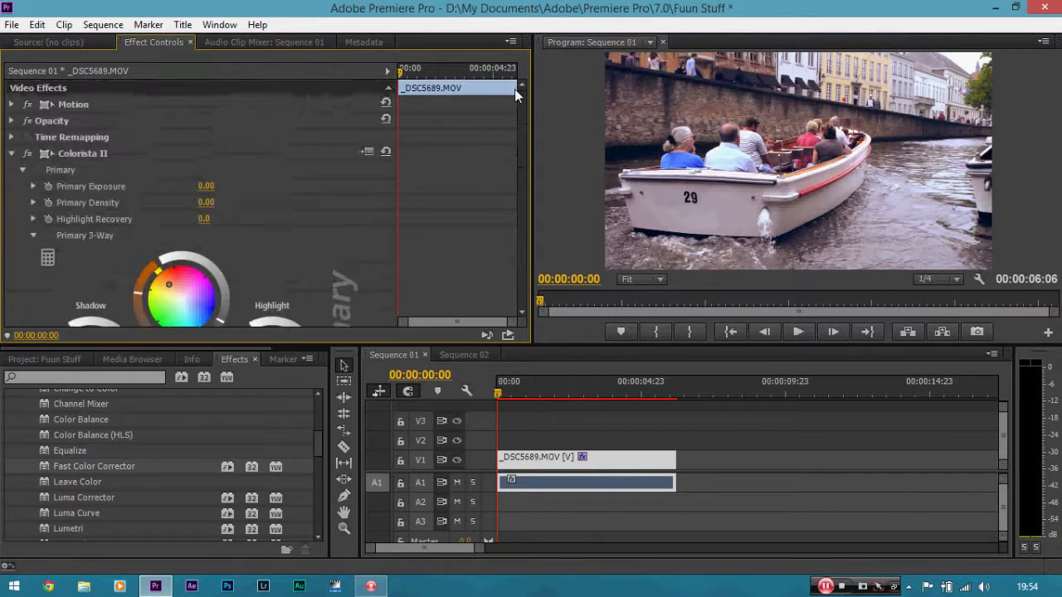
left_click(482, 359)
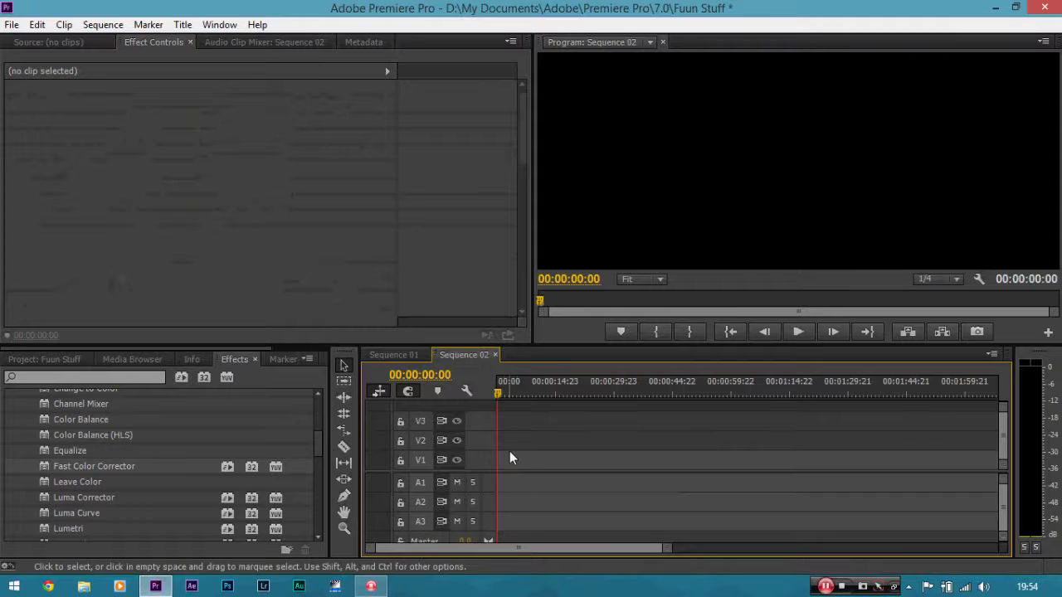
key("ctrl+v")
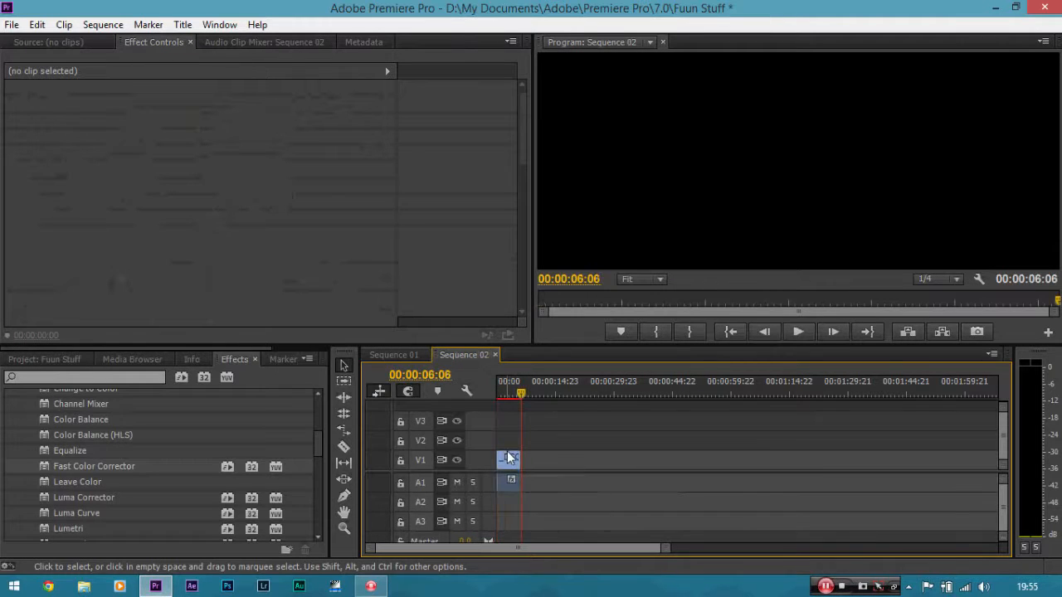
Select the pasted clip in Sequence 02 and return the playhead to 00:00:00:00, with the clip enlarged in the timeline.
left_click(509, 461)
left_click_drag(520, 393, 502, 395)
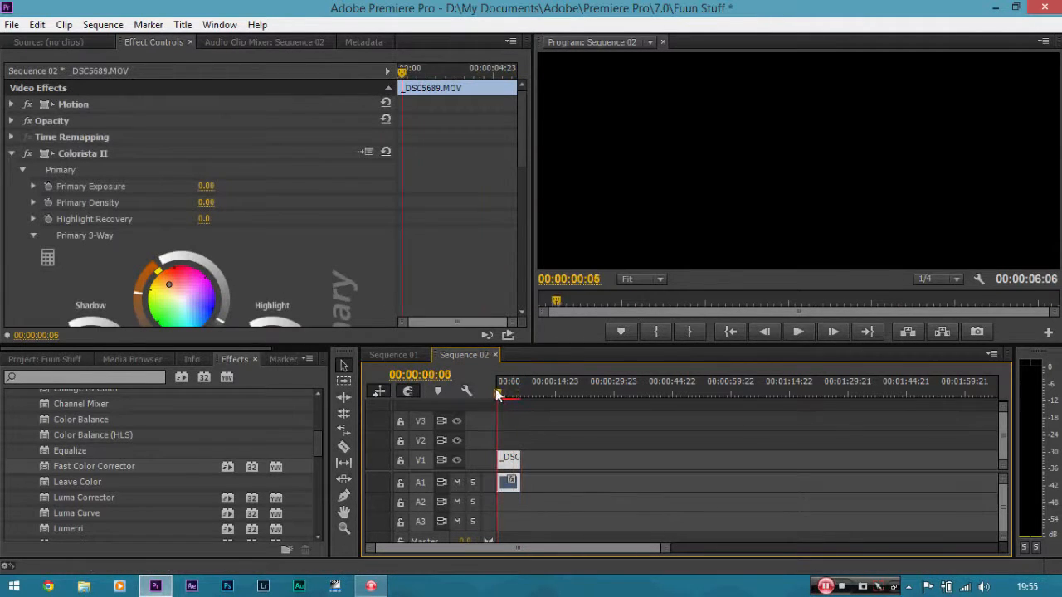
key("=")
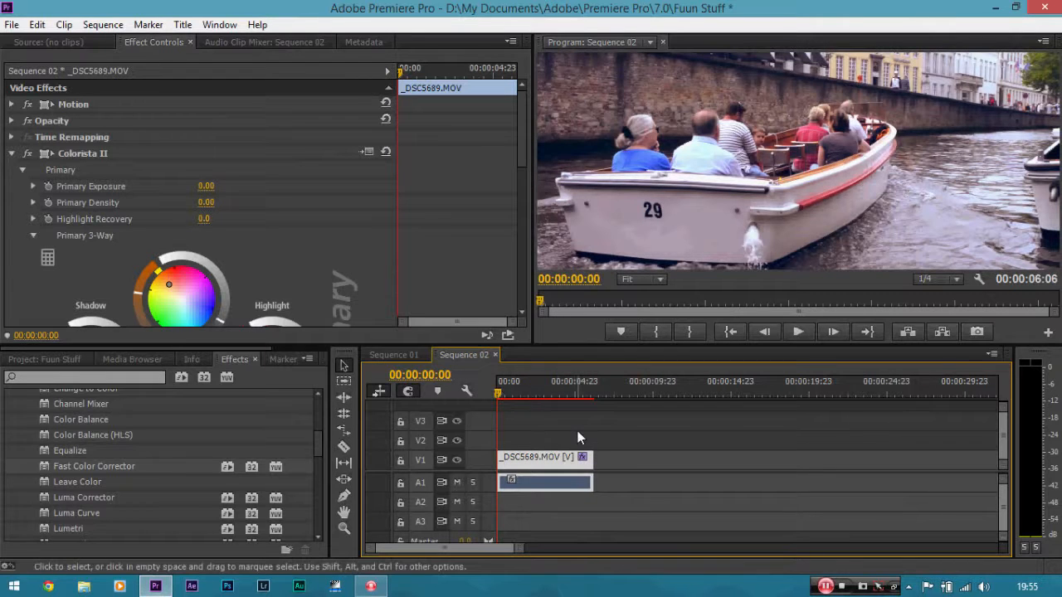
Preview the start of Sequence 02 and set the _DSC5689.MOV clip's vertical Motion position to 513.
key("space")
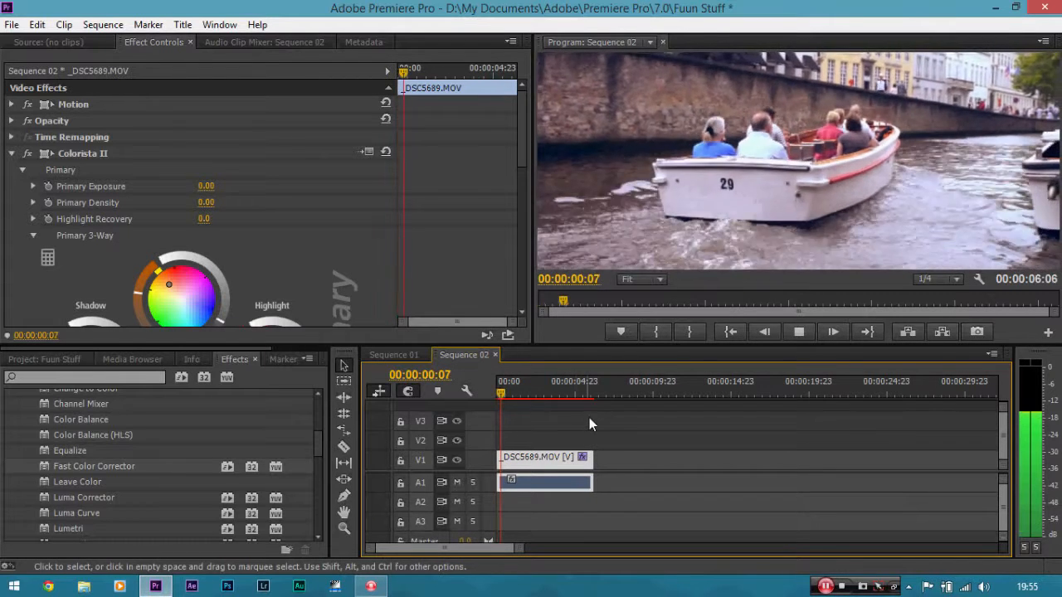
key("space")
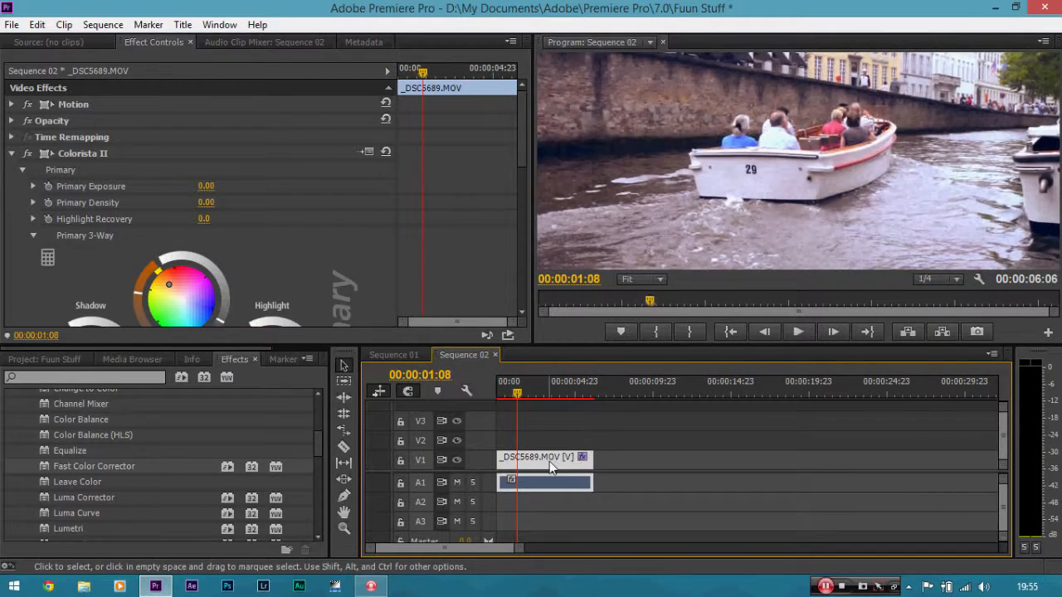
left_click(11, 105)
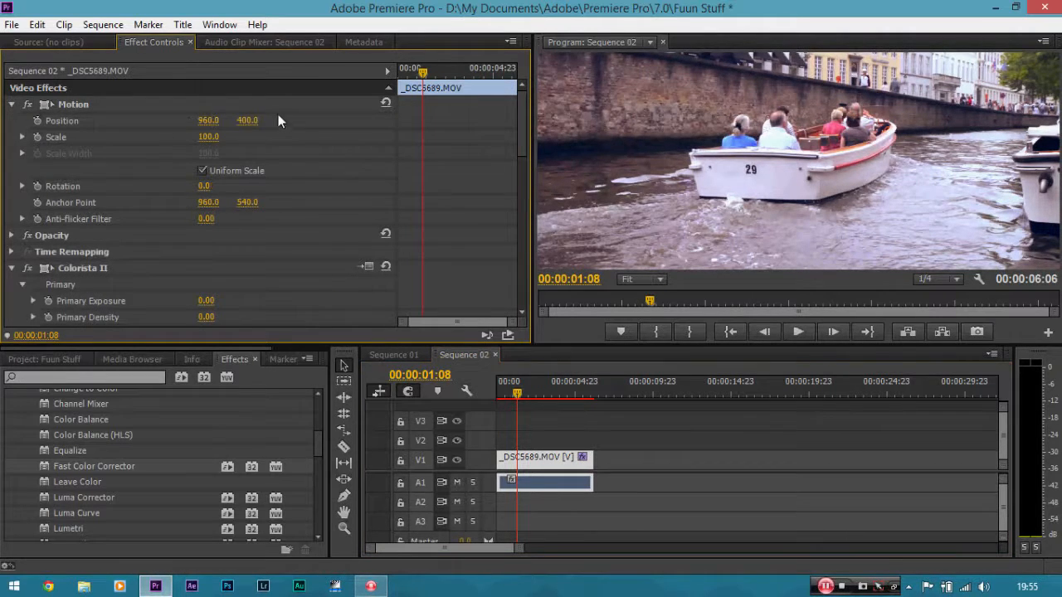
left_click_drag(248, 120, 342, 120)
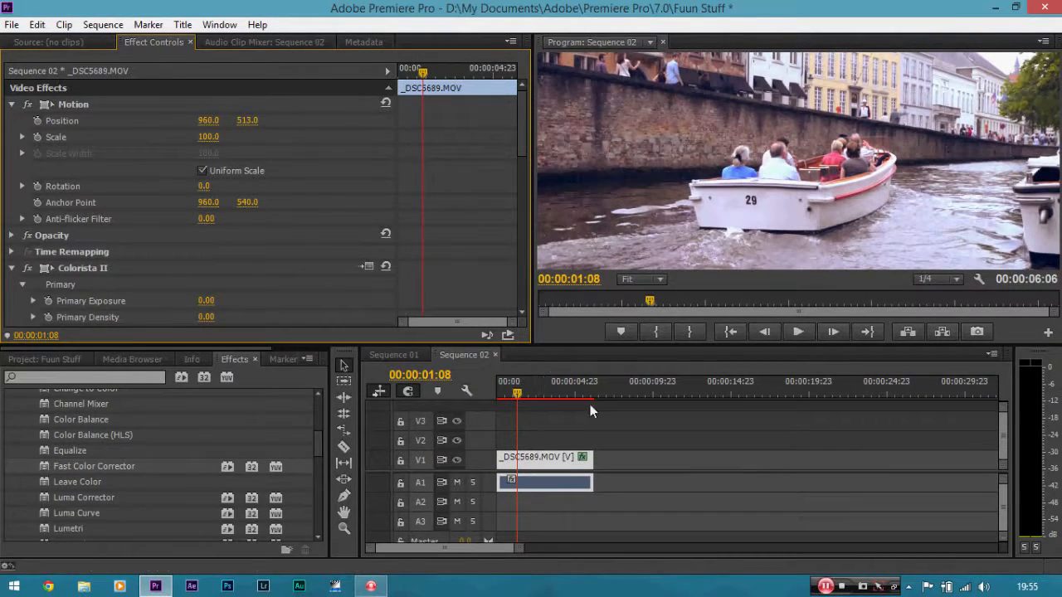
left_click(568, 458)
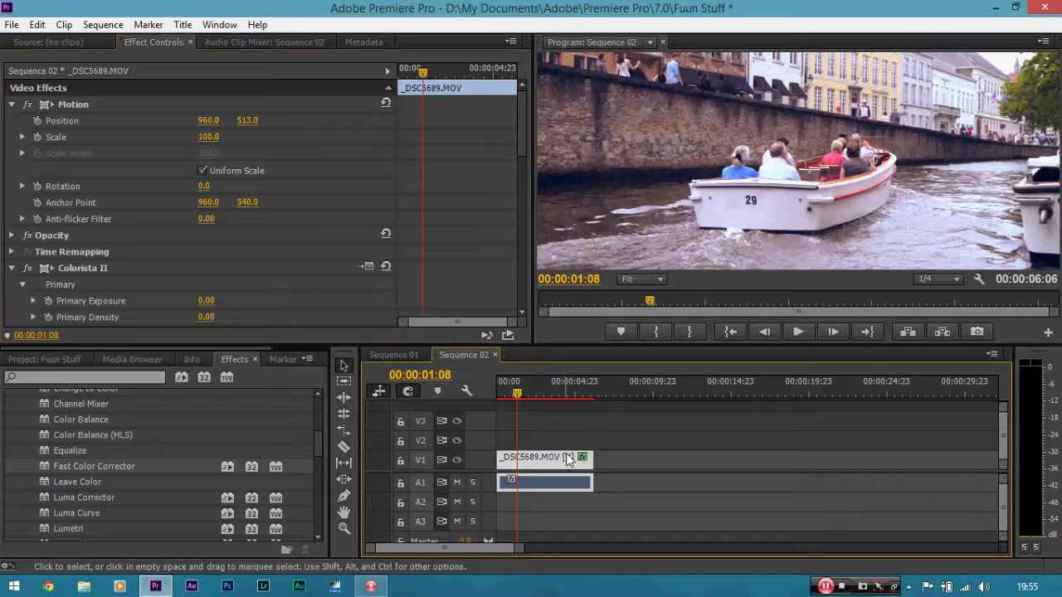
Find the Sharpen video effect and apply it to the _DSC5689.MOV clip in Sequence 02.
left_click(657, 277)
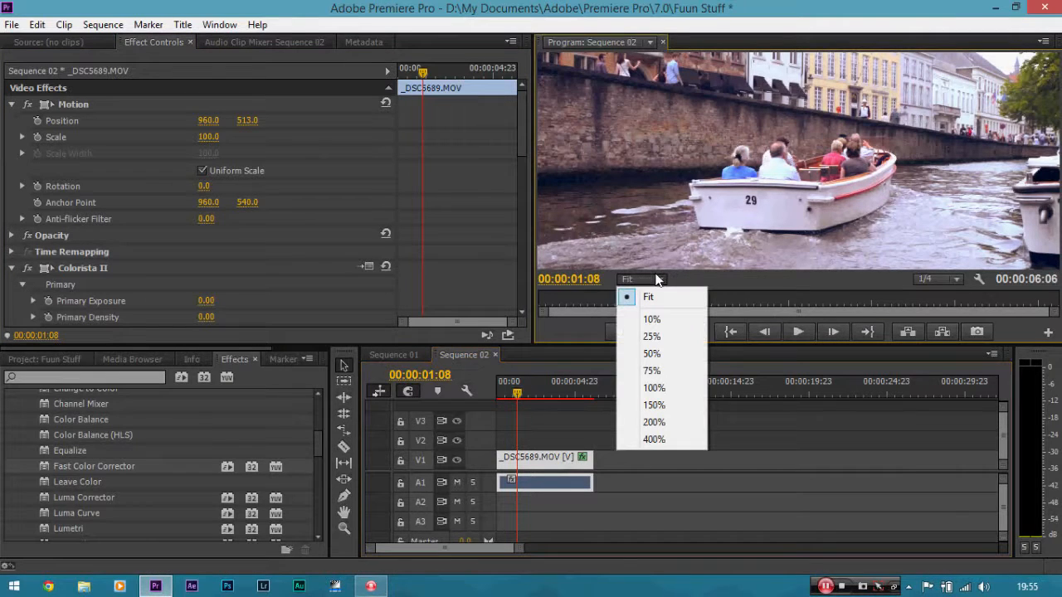
left_click(662, 404)
key("h")
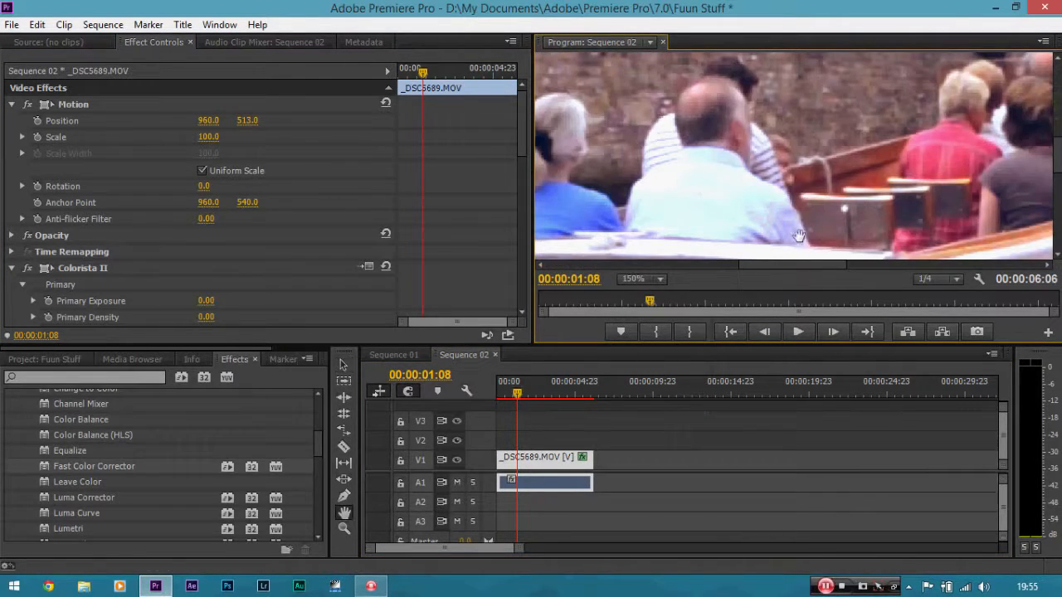
left_click_drag(783, 216, 782, 104)
left_click_drag(663, 163, 815, 151)
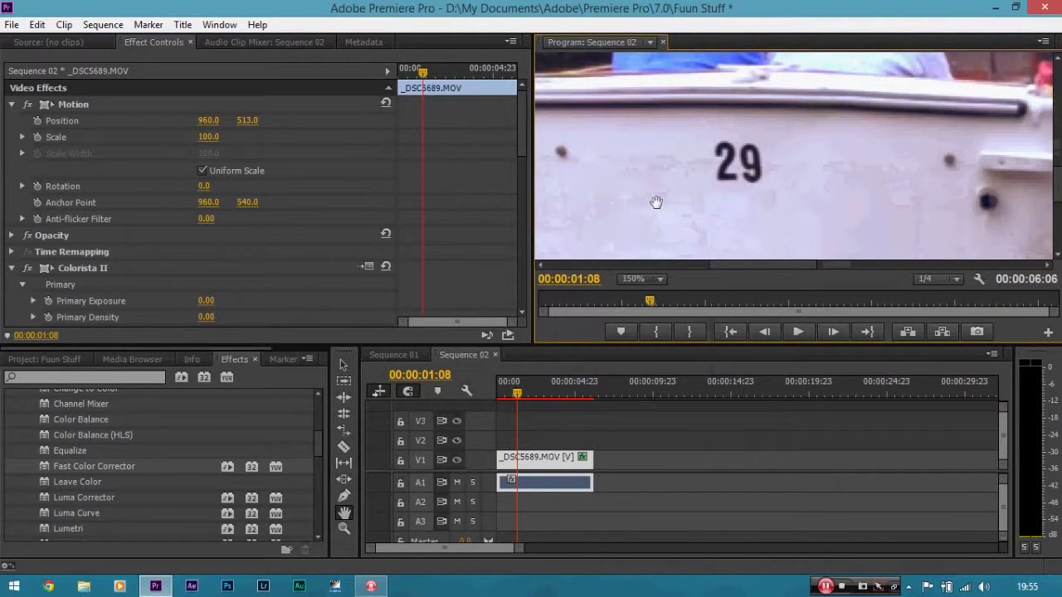
left_click(128, 378)
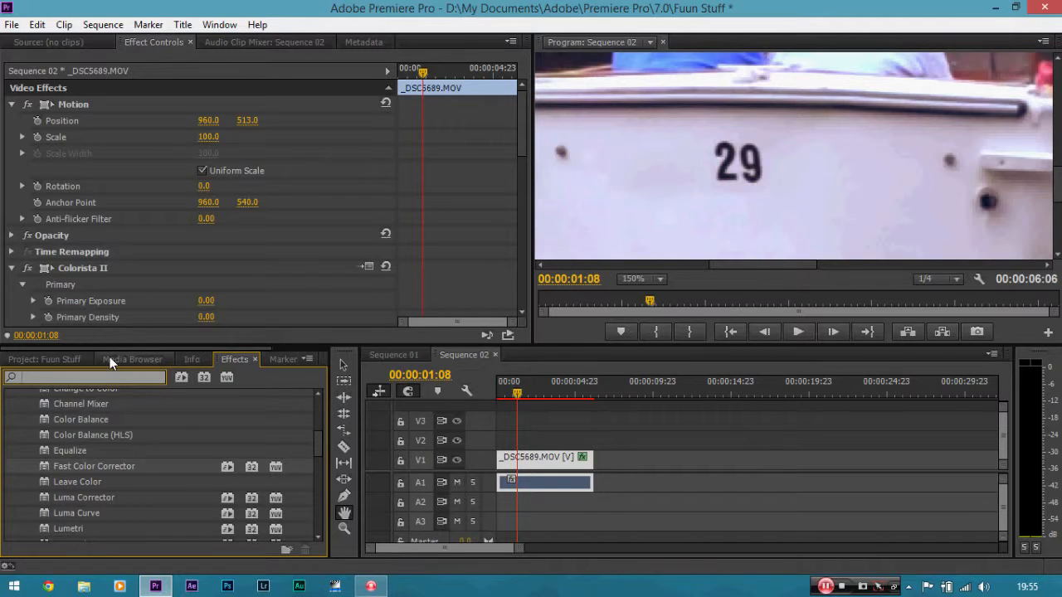
type("shar")
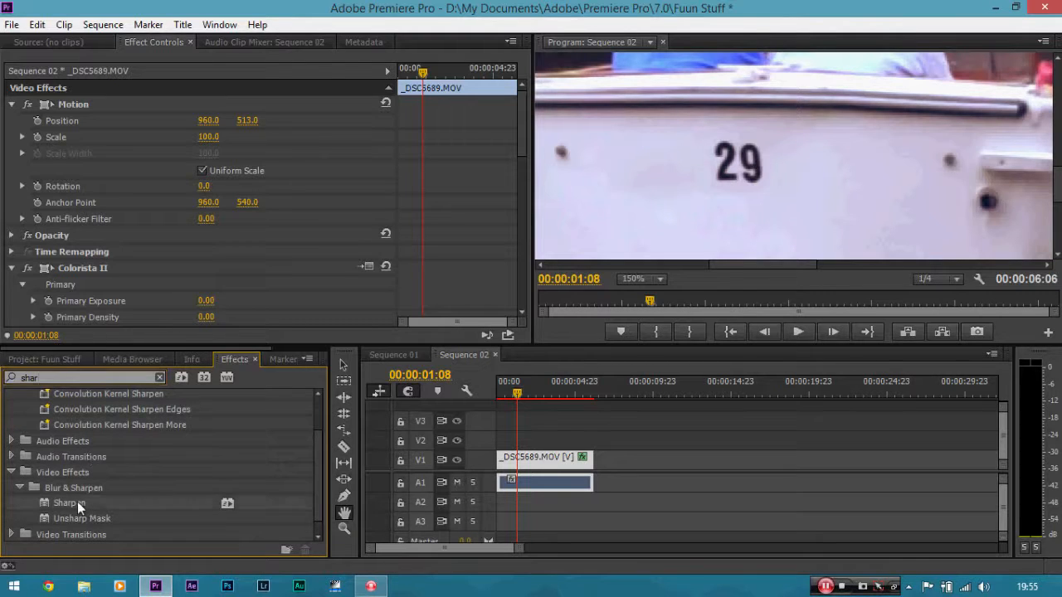
left_click_drag(77, 501, 515, 270)
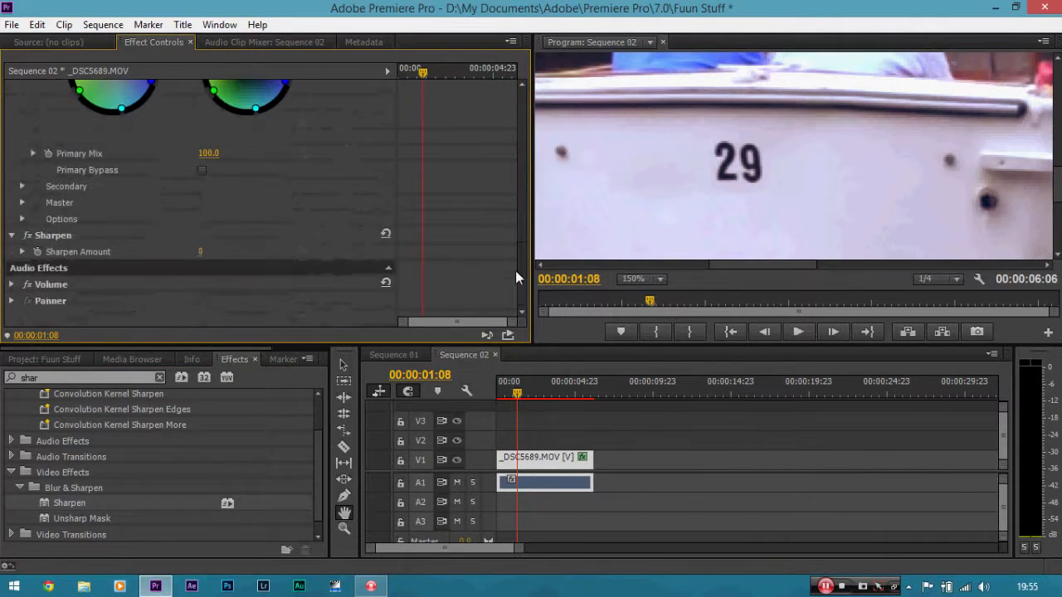
Set the clip's Sharpen Amount to 20.
left_click(200, 251)
left_click(258, 224)
left_click(201, 252)
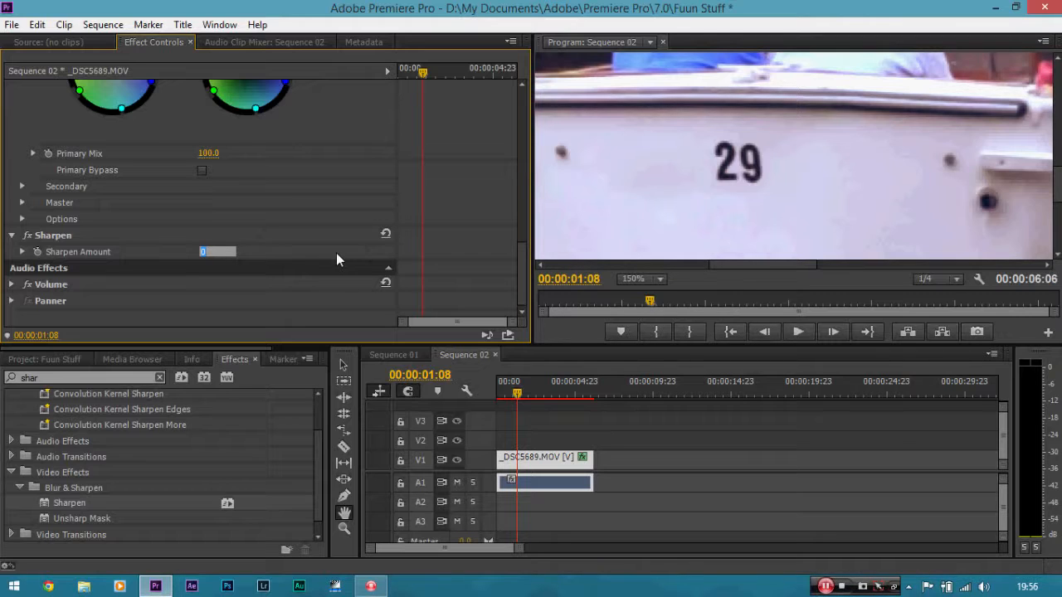
type("20")
key("Return")
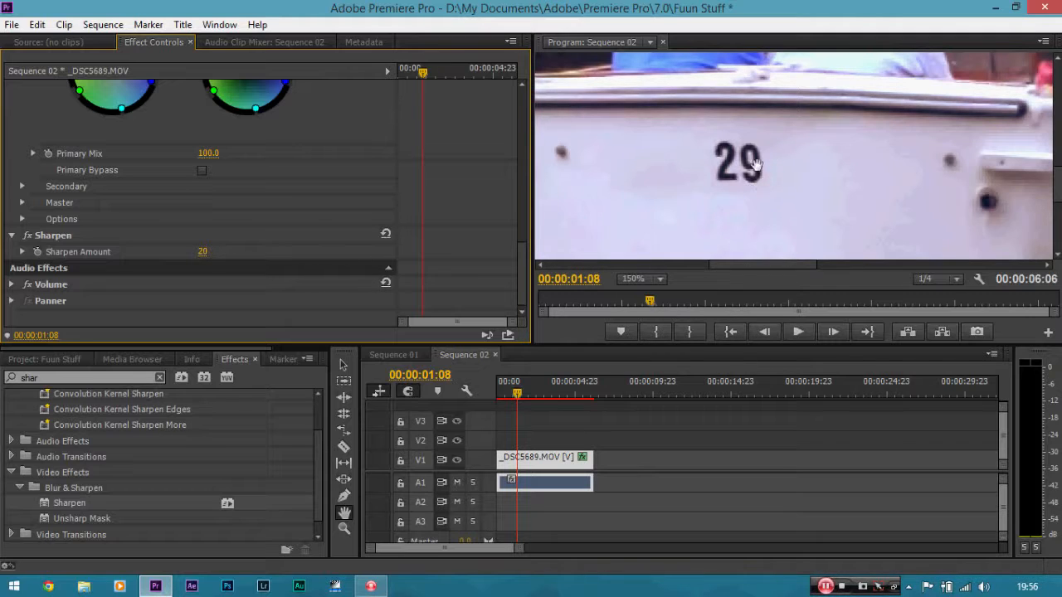
Compare the clip with and without the Sharpen and Colorista II effects, leaving both effects enabled.
left_click(32, 236)
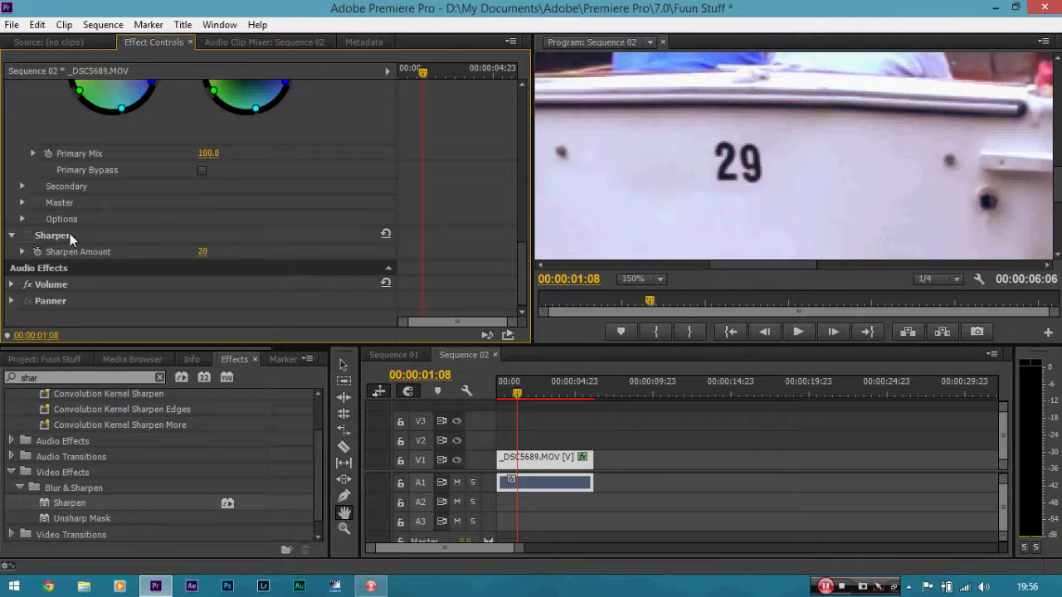
left_click(32, 236)
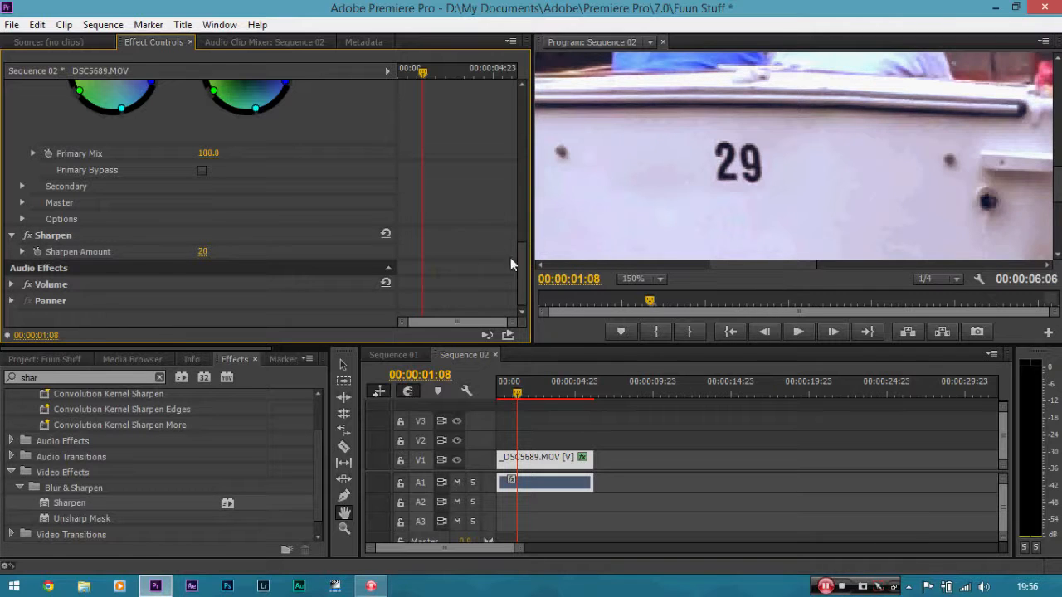
left_click_drag(521, 267, 528, 217)
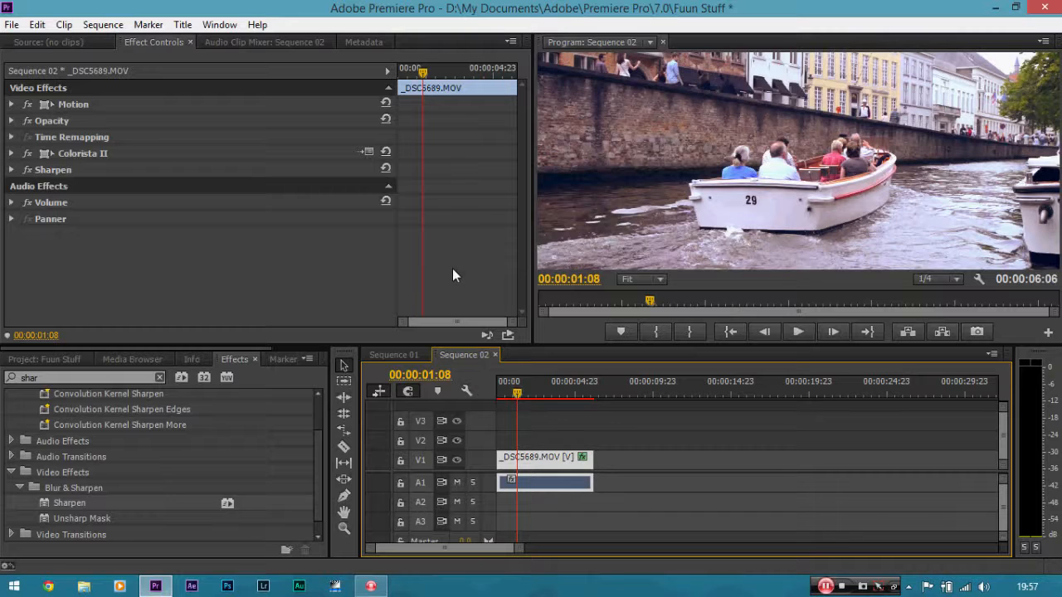
left_click(28, 153)
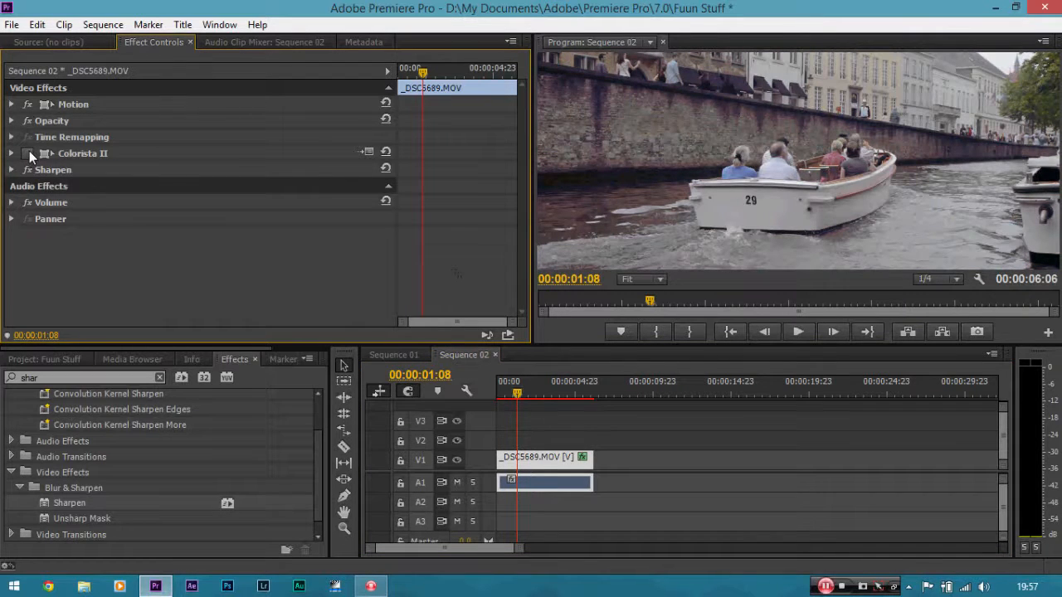
left_click(29, 153)
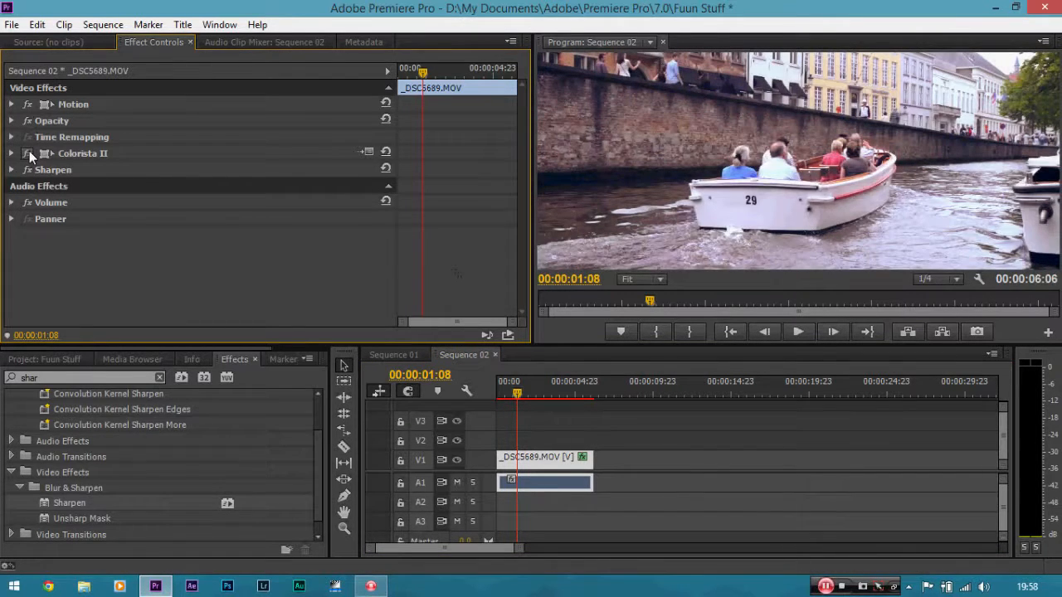
left_click(28, 170)
Open the media export settings for Sequence 02.
left_click(11, 27)
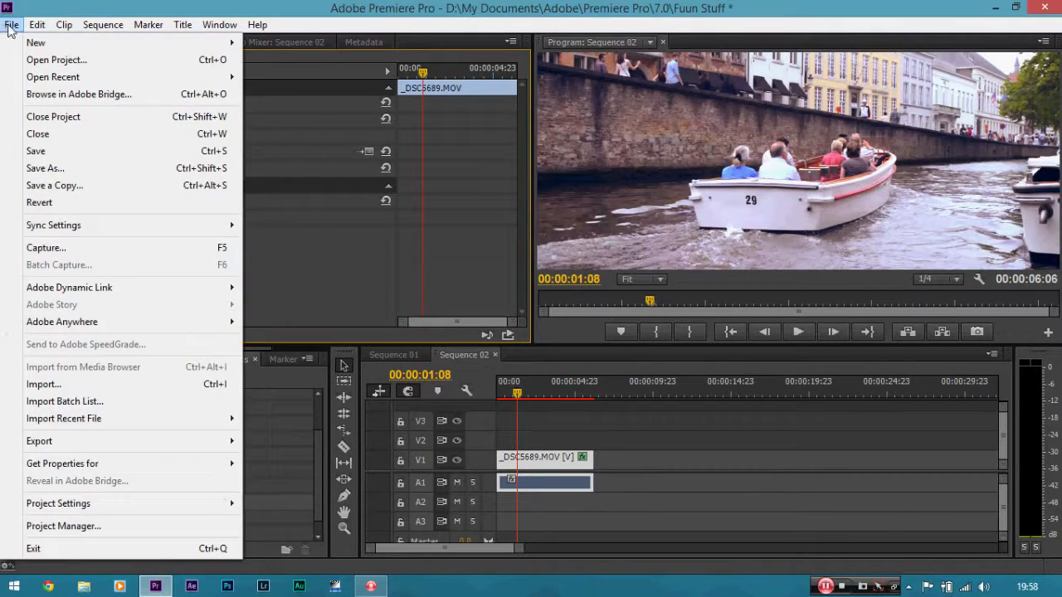
mouse_move(115, 446)
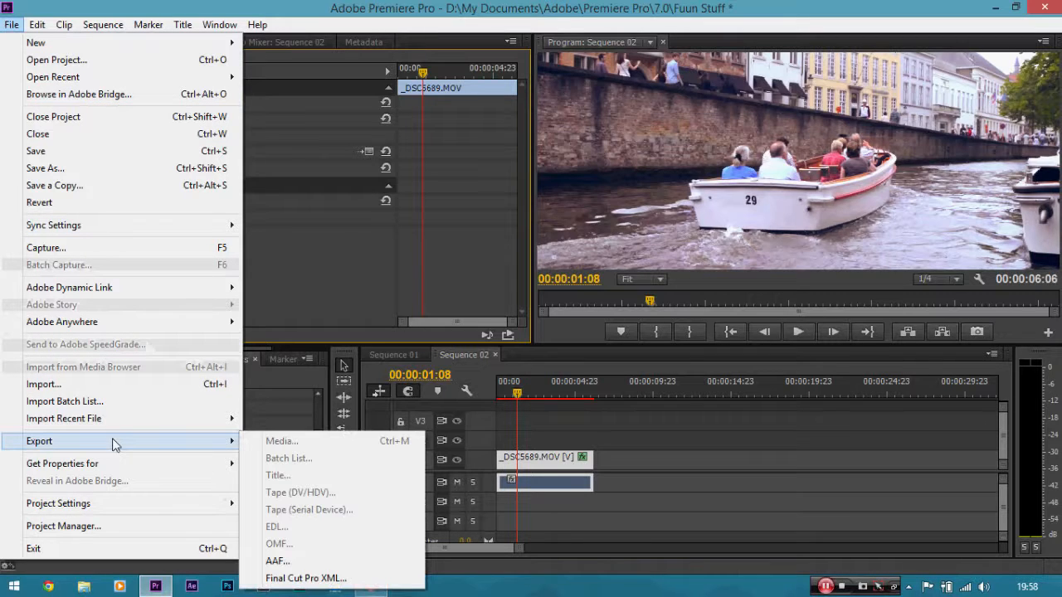
left_click(535, 466)
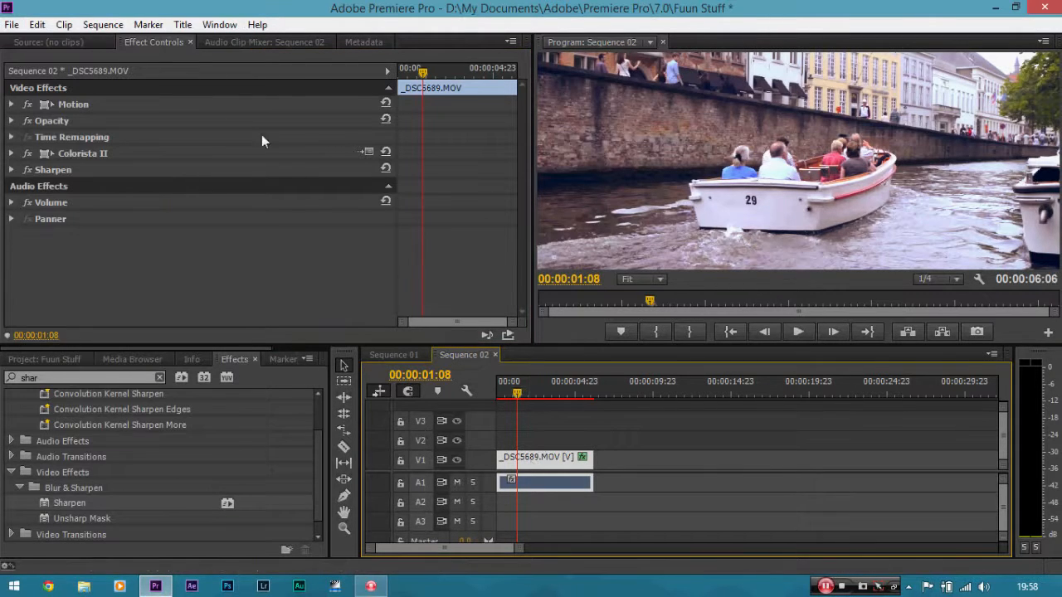
left_click(12, 25)
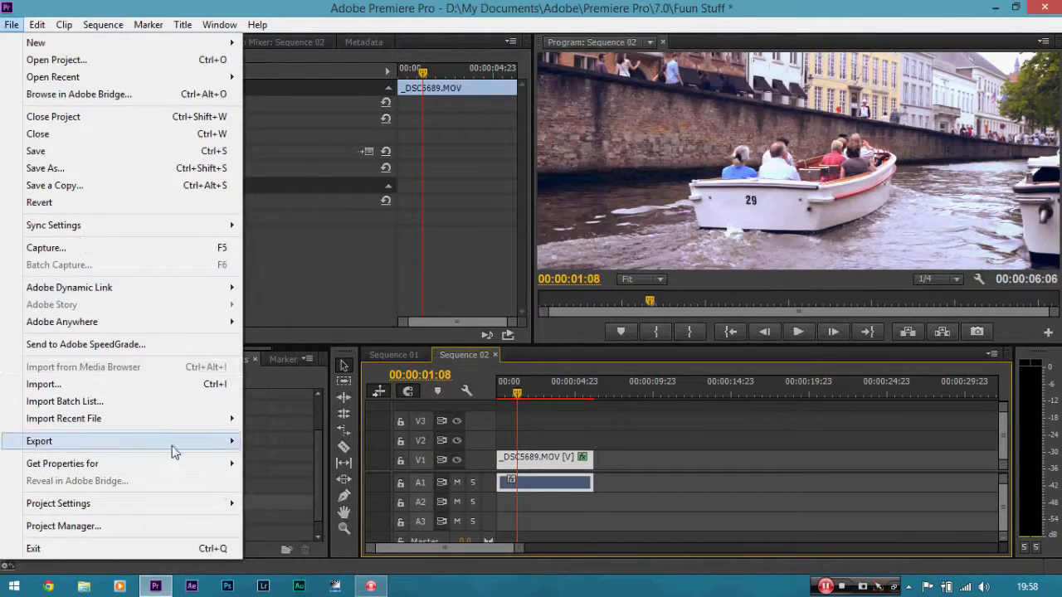
mouse_move(174, 452)
left_click(264, 442)
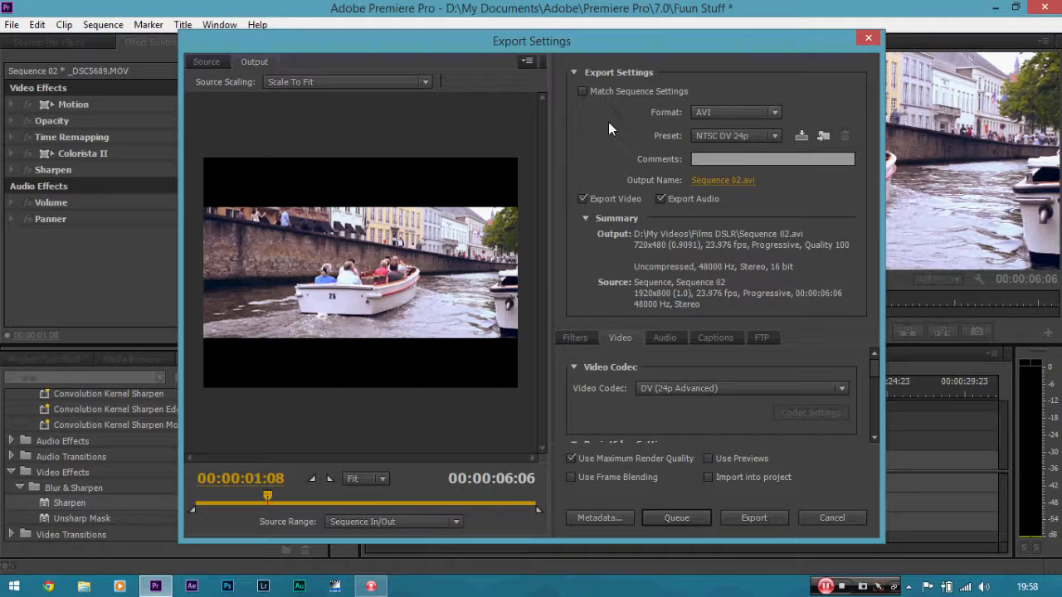
Set the export format to H.264 with the Match Source - High bitrate preset.
left_click(735, 111)
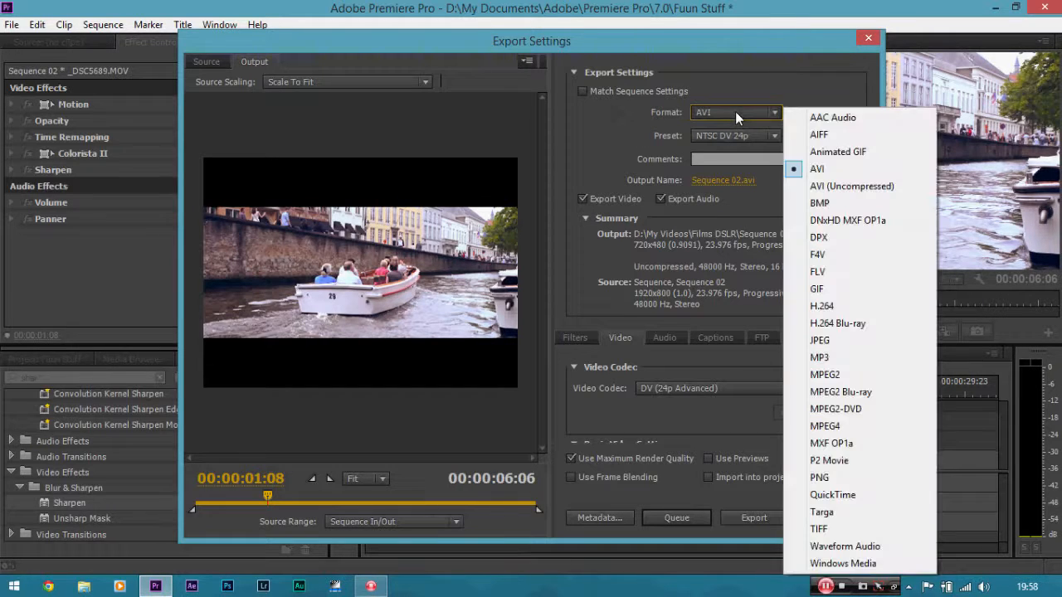
left_click(817, 307)
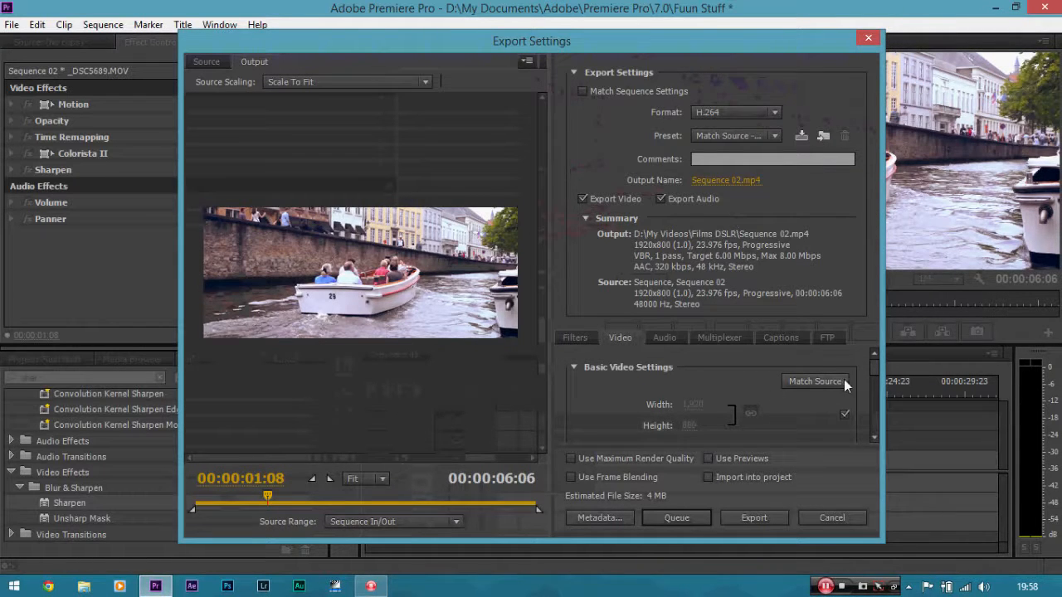
left_click(750, 114)
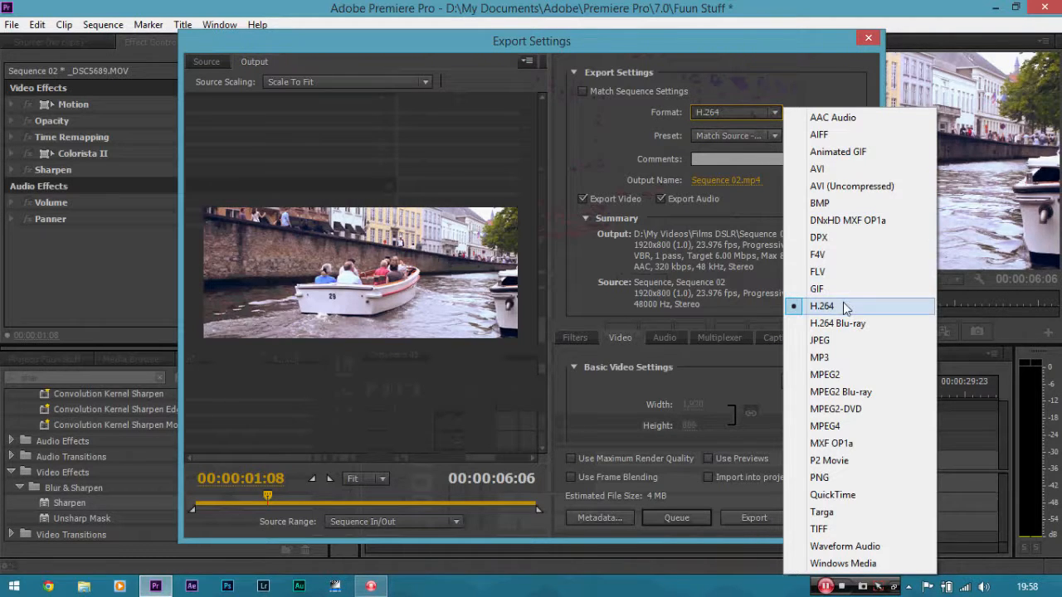
left_click(743, 135)
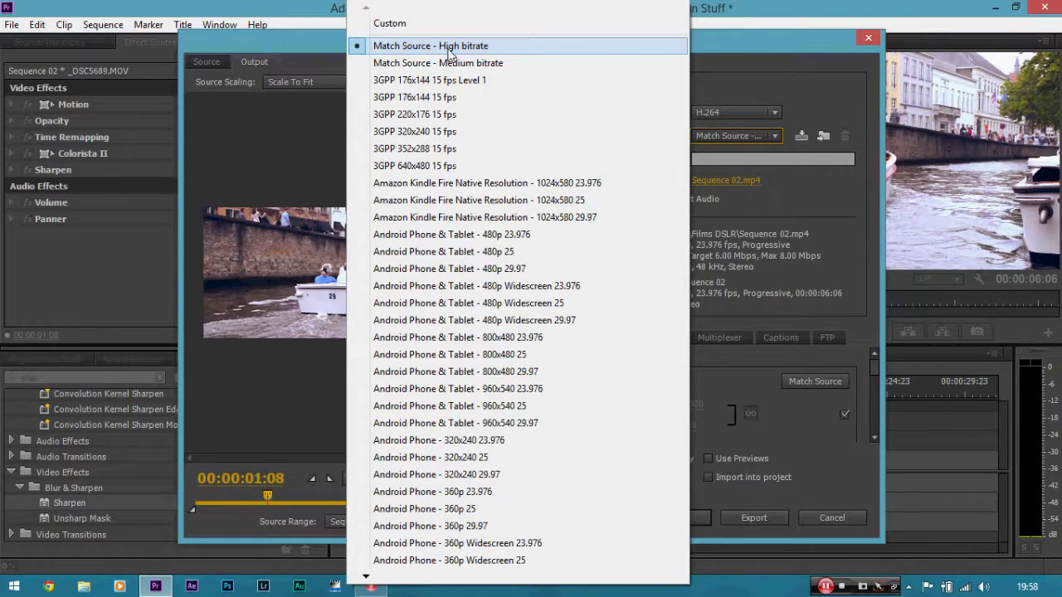
left_click(452, 53)
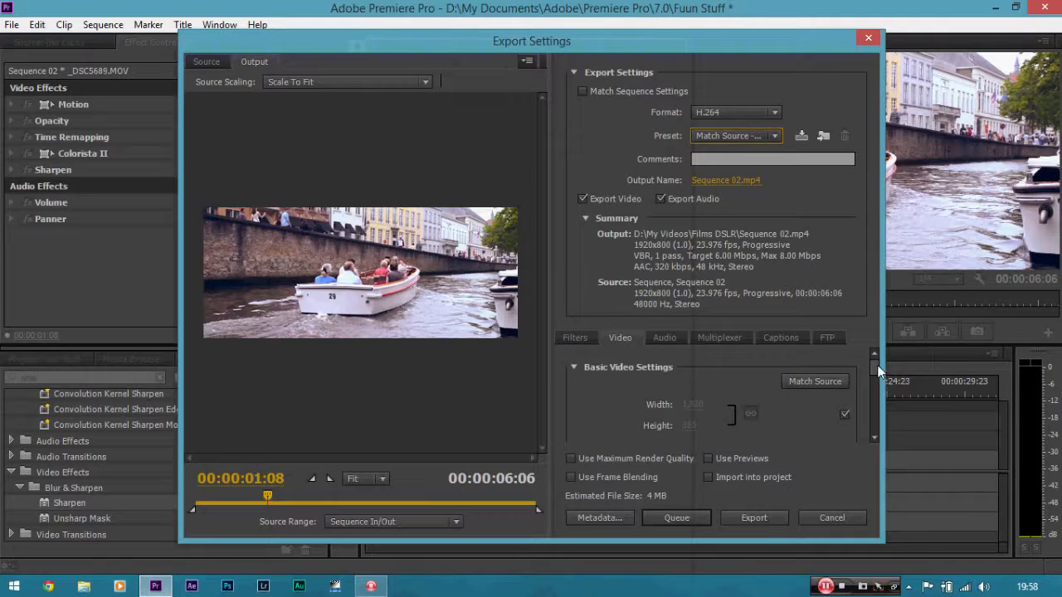
Set the export's target bitrate to 20 Mbps.
mouse_move(878, 367)
left_mouse_down()
mouse_move(877, 404)
mouse_move(875, 375)
left_mouse_up()
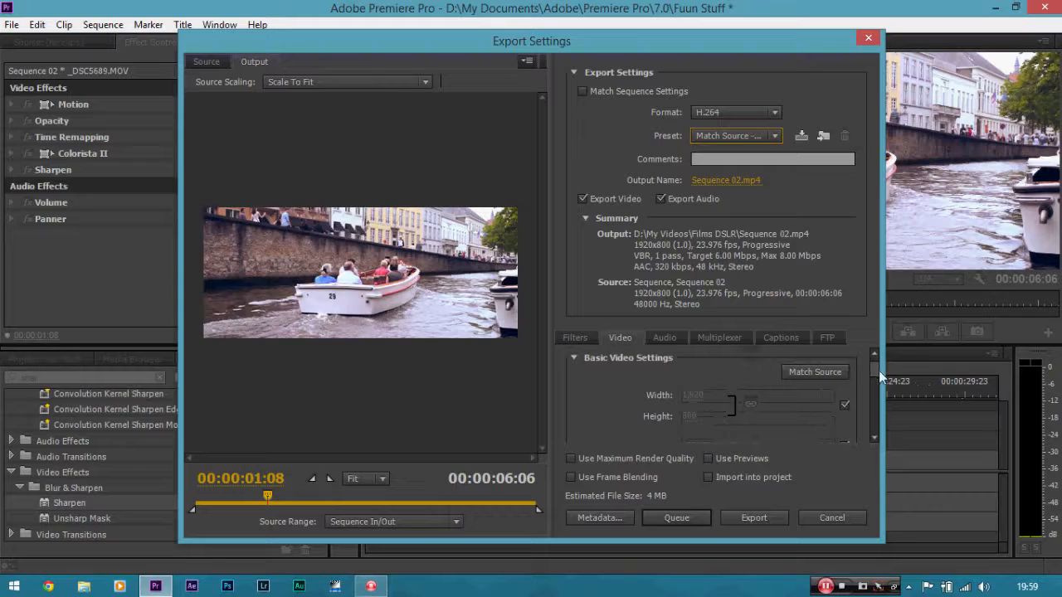
left_click_drag(878, 378, 879, 429)
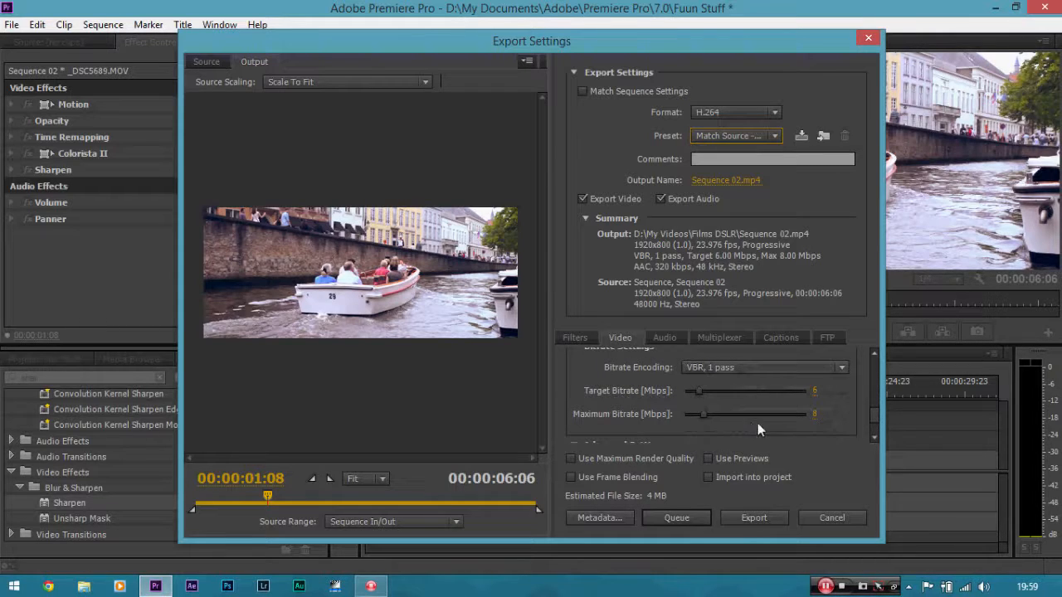
left_click(815, 392)
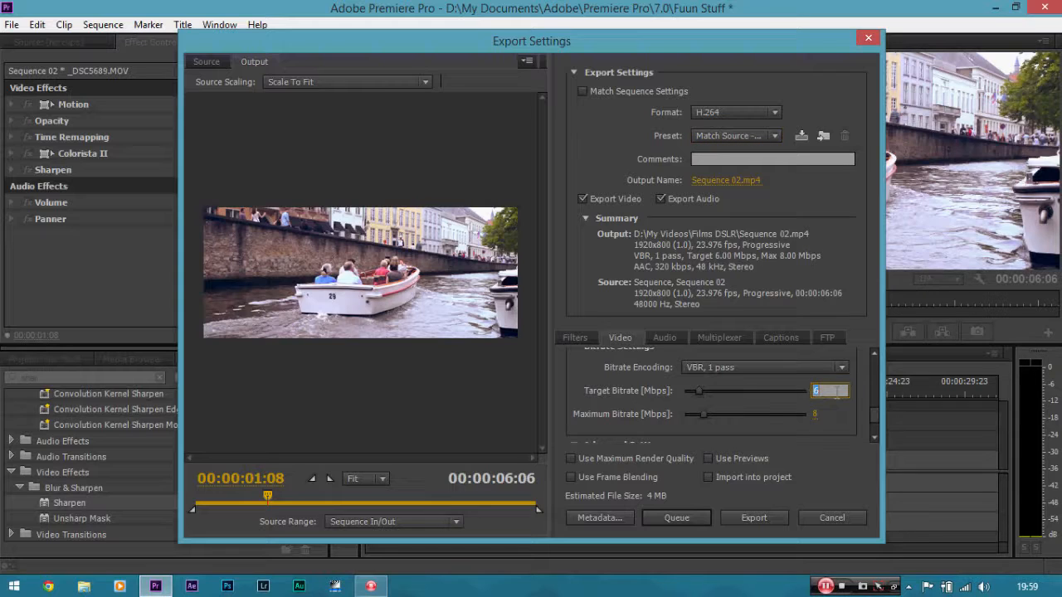
type("20")
key("Return")
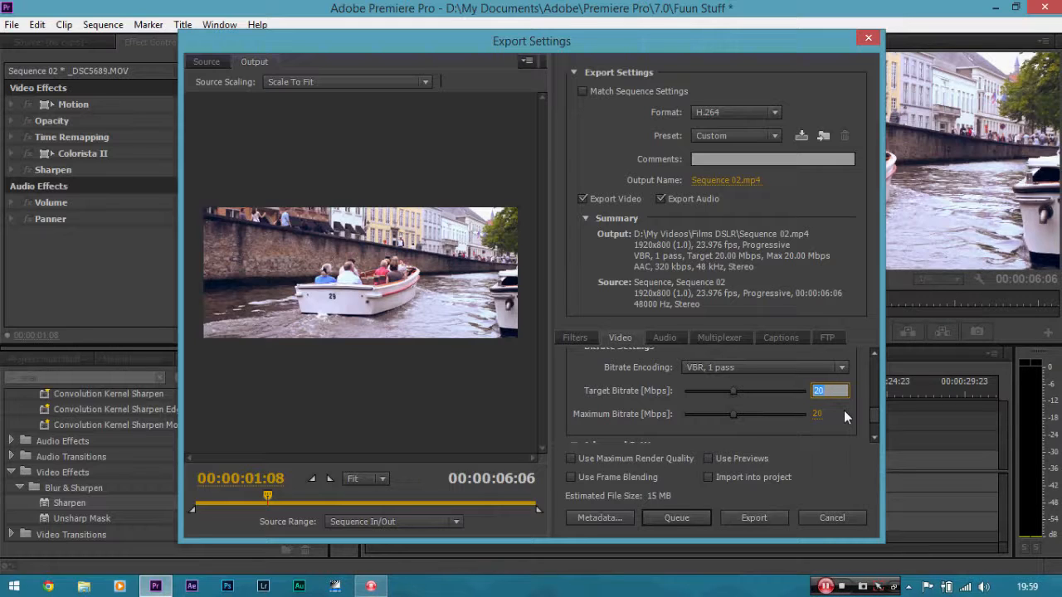
Set both the target bitrate and the maximum bitrate of the export to 5 Mbps.
type("5")
key("Return")
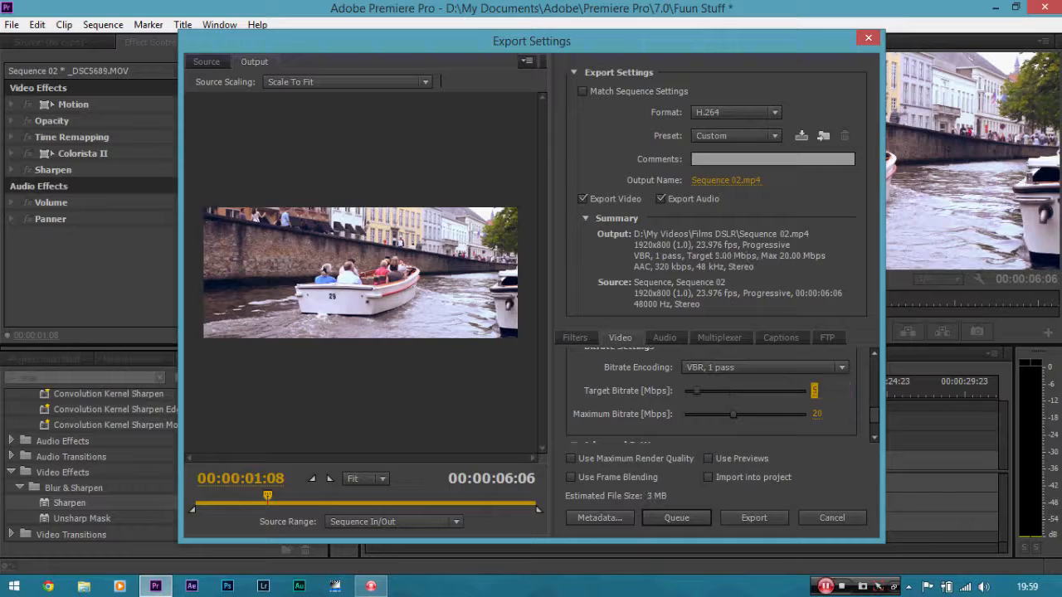
key("Tab")
type("5")
key("Return")
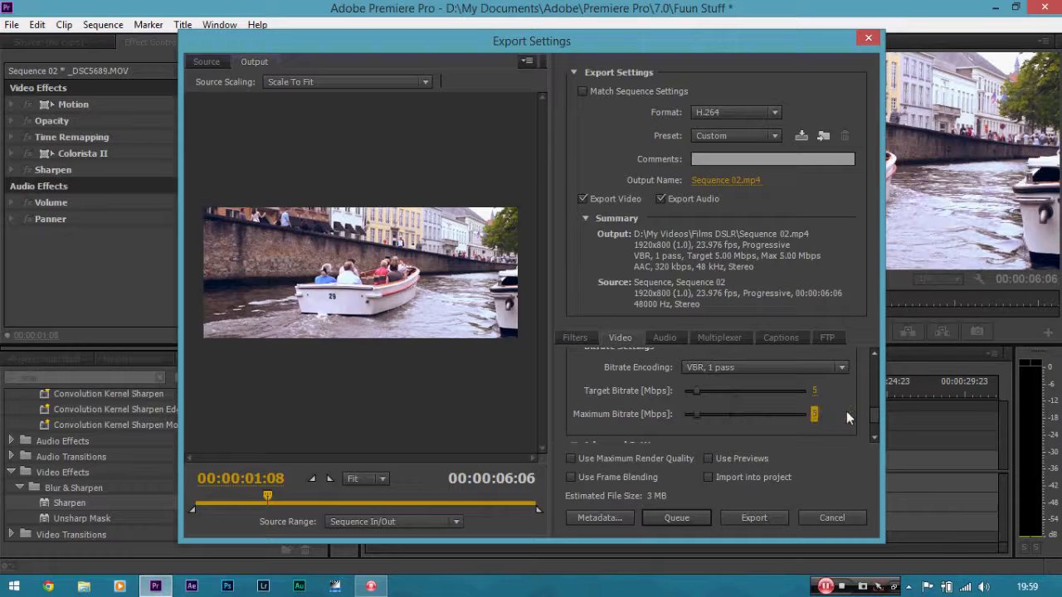